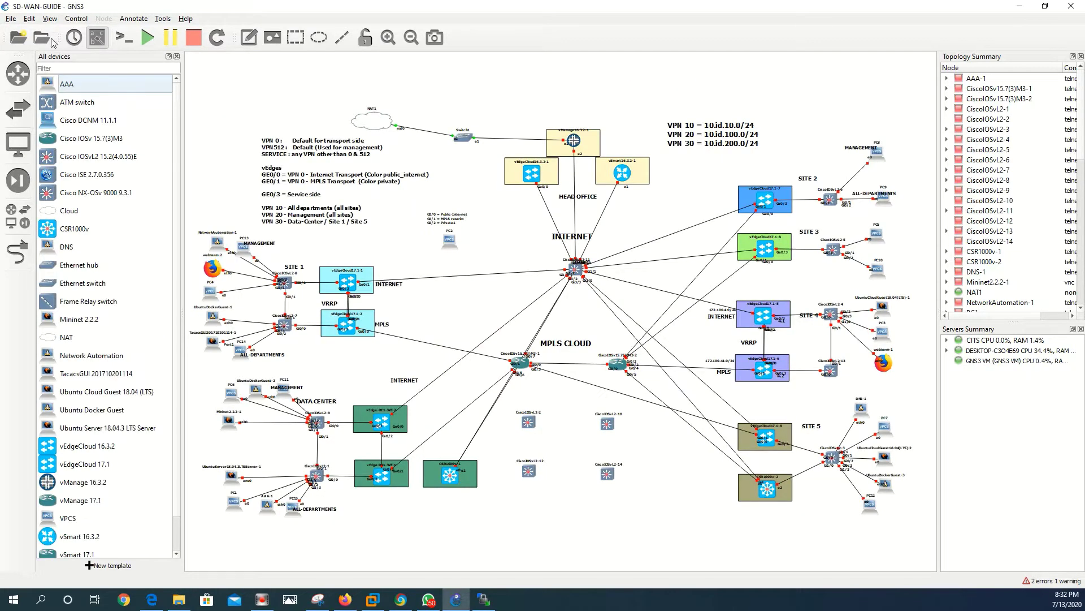
left_click(11, 18)
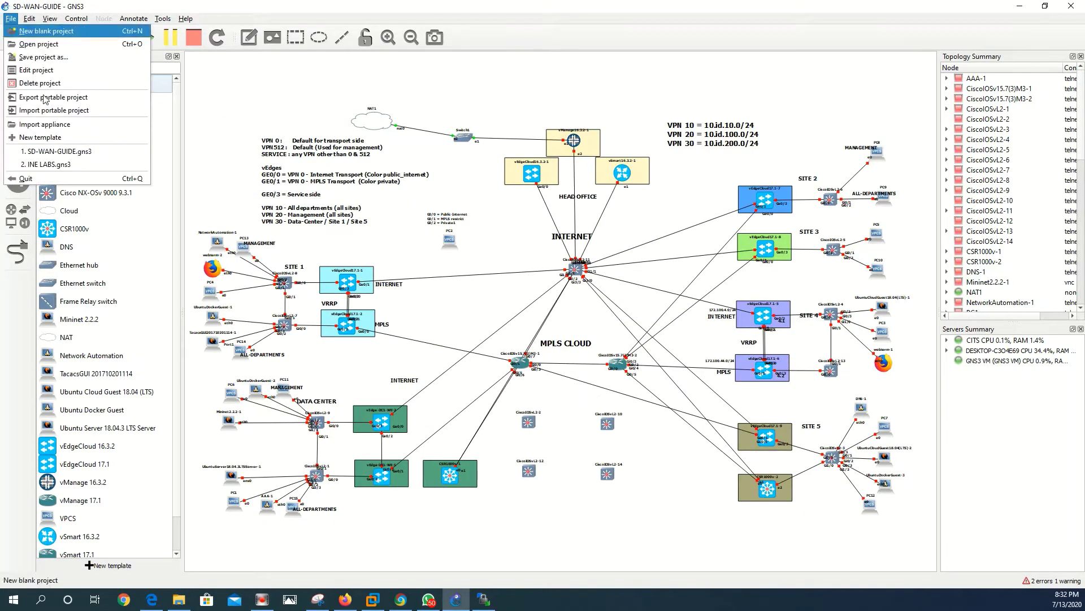
left_click(44, 125)
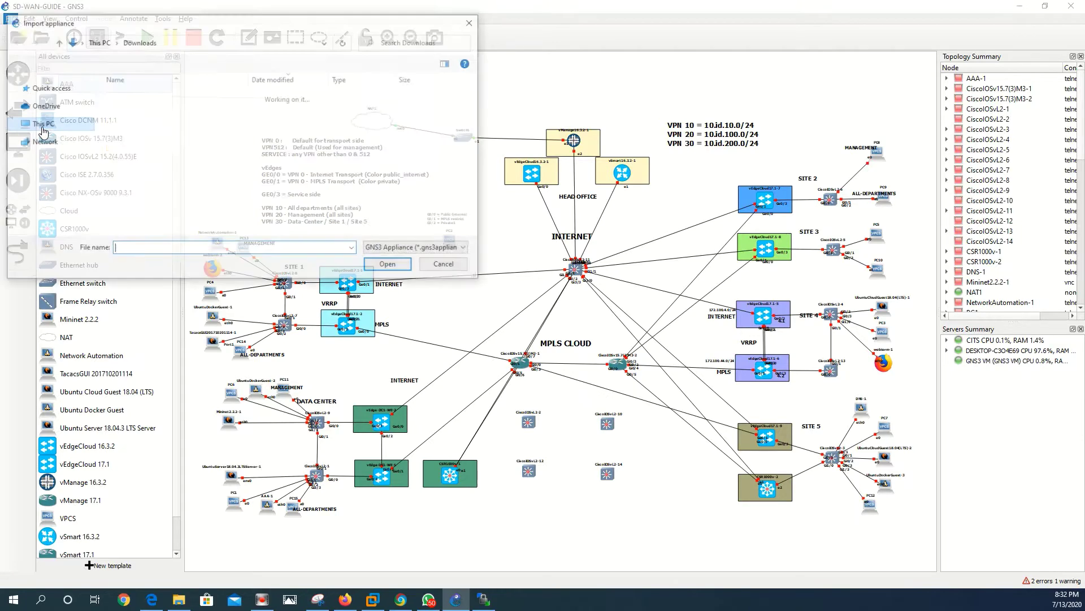
left_click(470, 23)
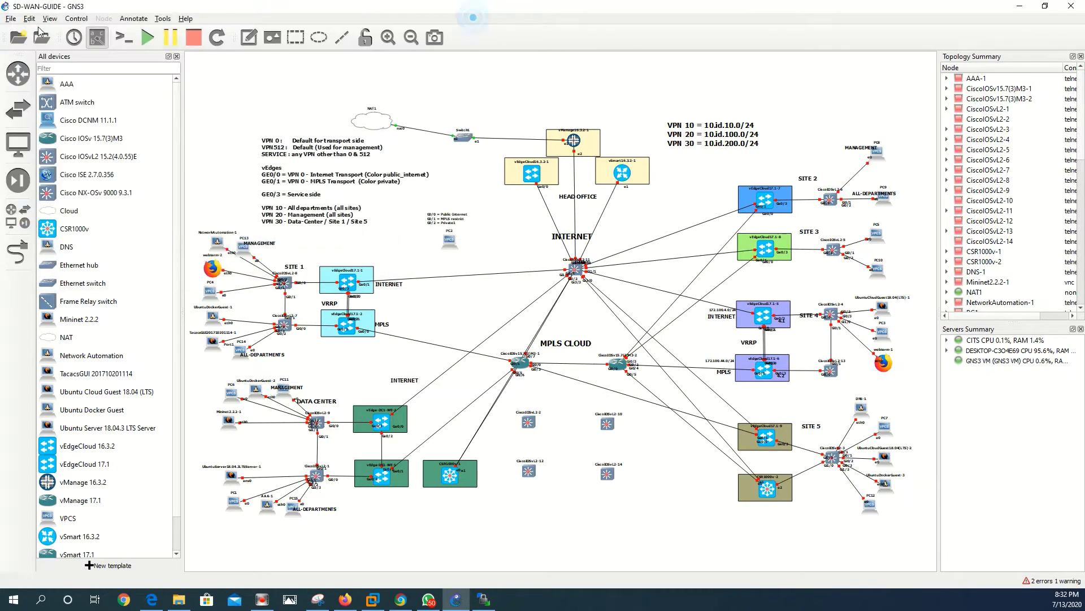
- Create a new template using the option to install an appliance from the GNS3 server
left_click(11, 18)
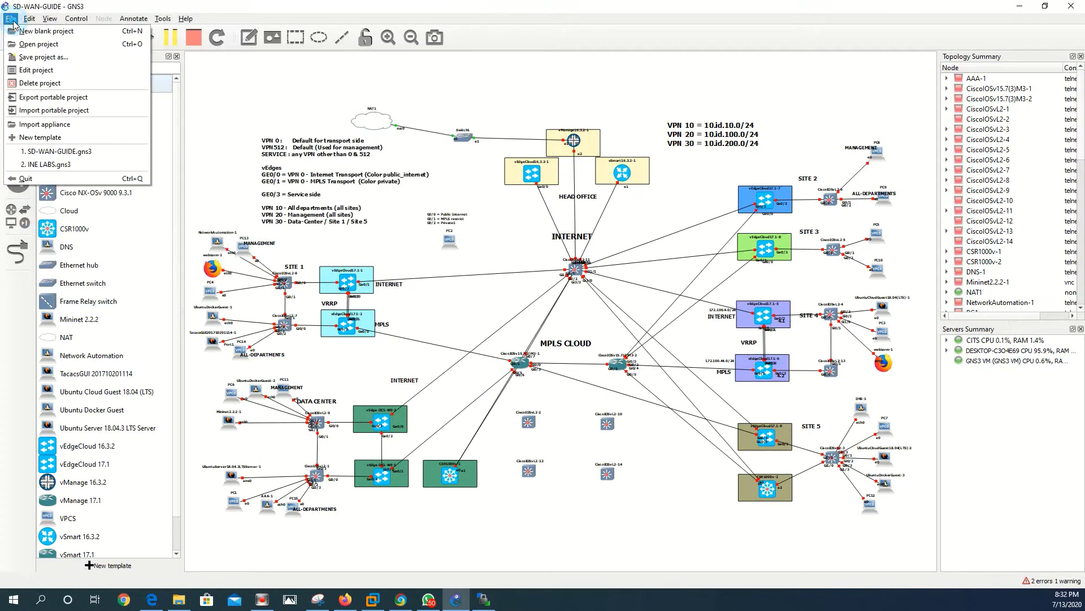
left_click(41, 139)
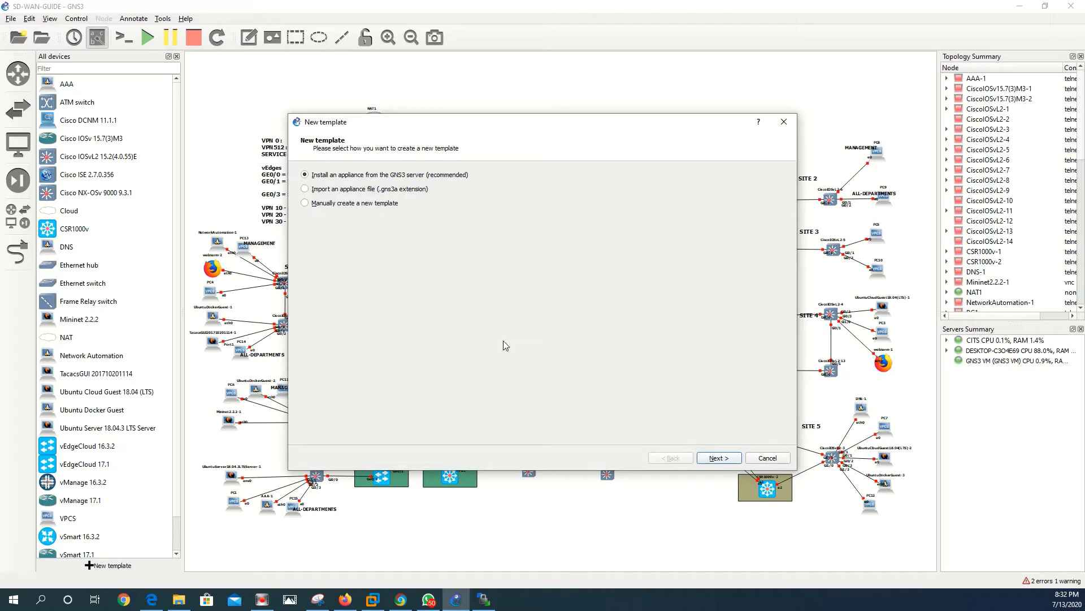
left_click(719, 458)
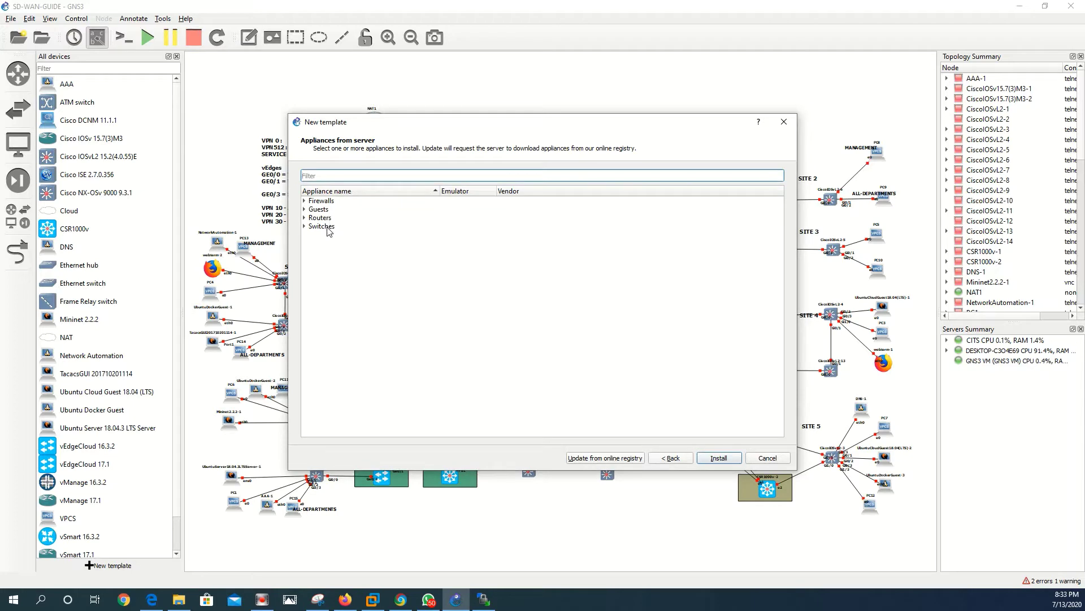
- Browse the appliances offered by the server in the firewall, guest and router categories
left_click(304, 201)
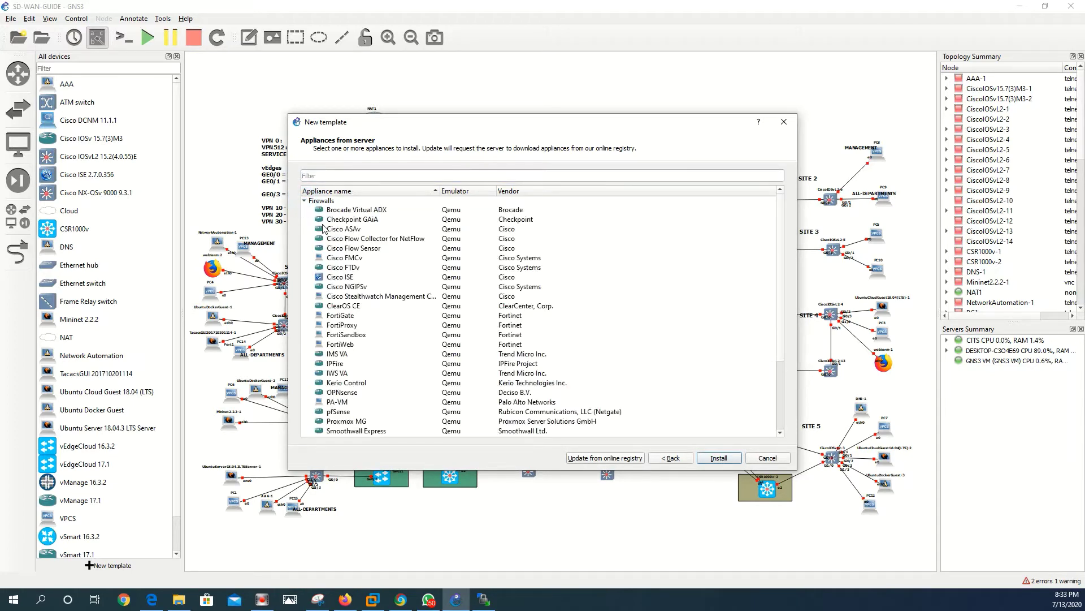
mouse_move(349, 283)
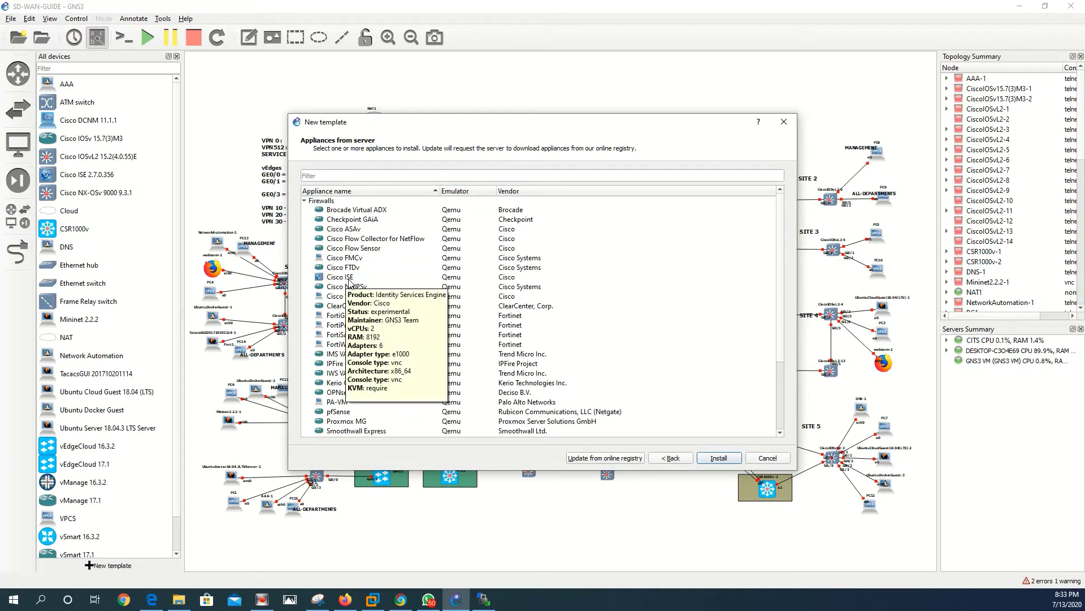
scroll(349, 283, "down", 3)
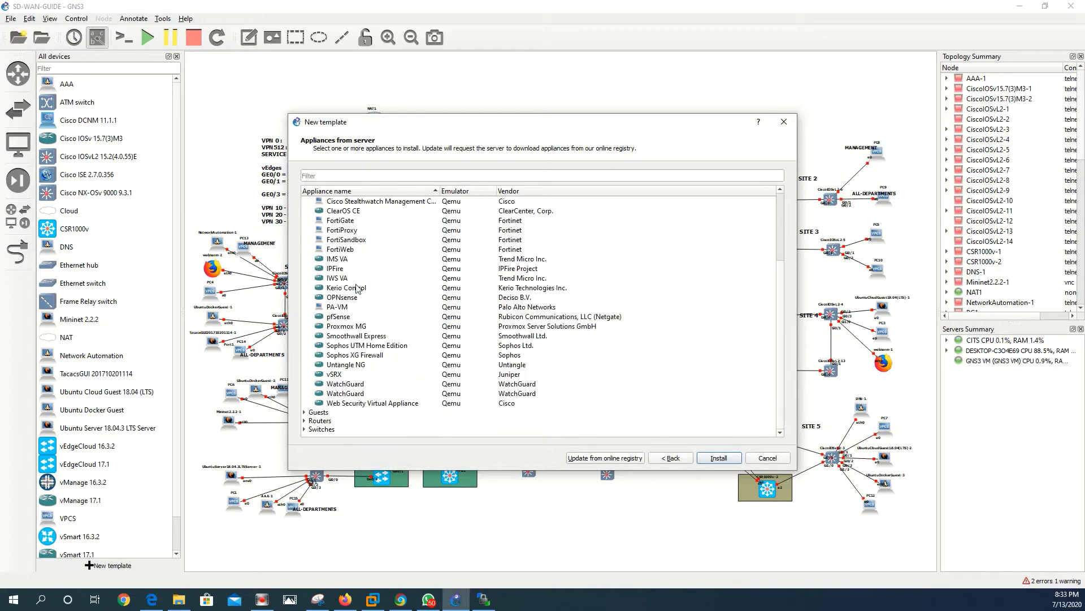
left_click(305, 414)
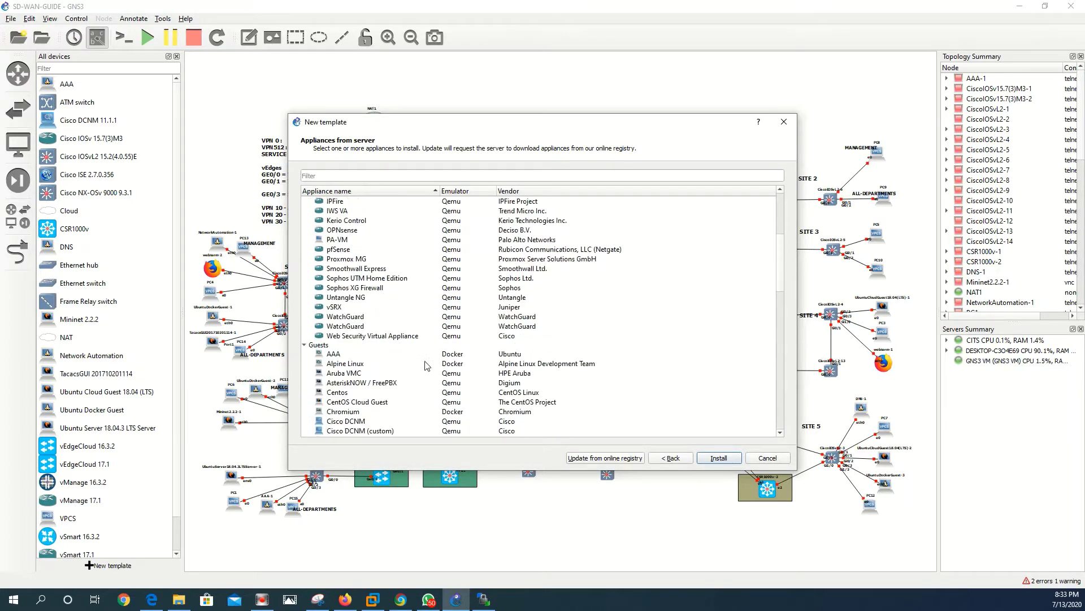
scroll(429, 362, "down", 15)
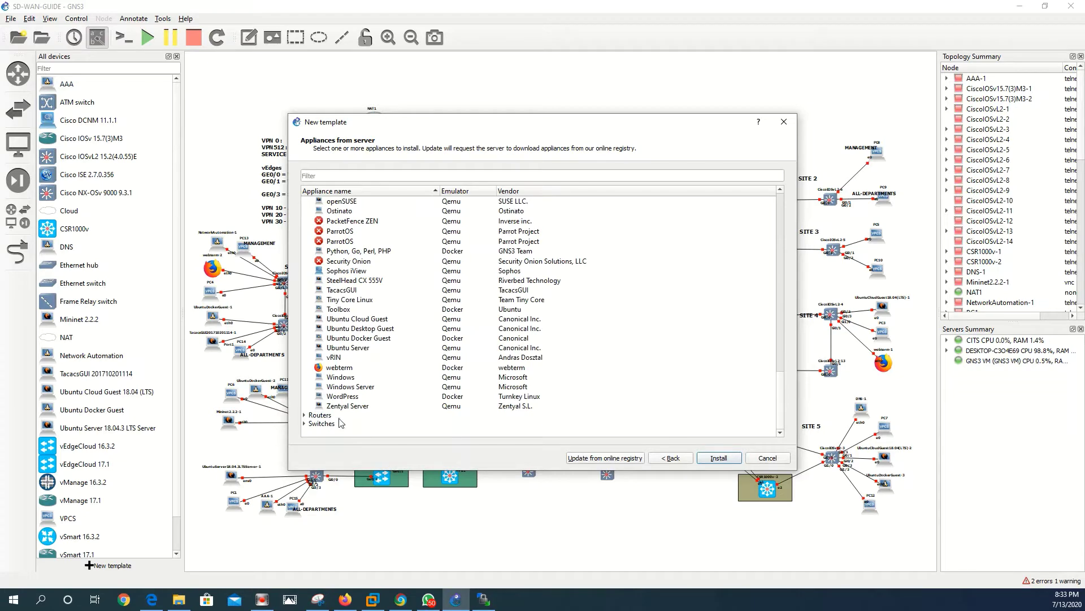
left_click(305, 415)
scroll(397, 383, "down", 5)
scroll(397, 383, "down", 10)
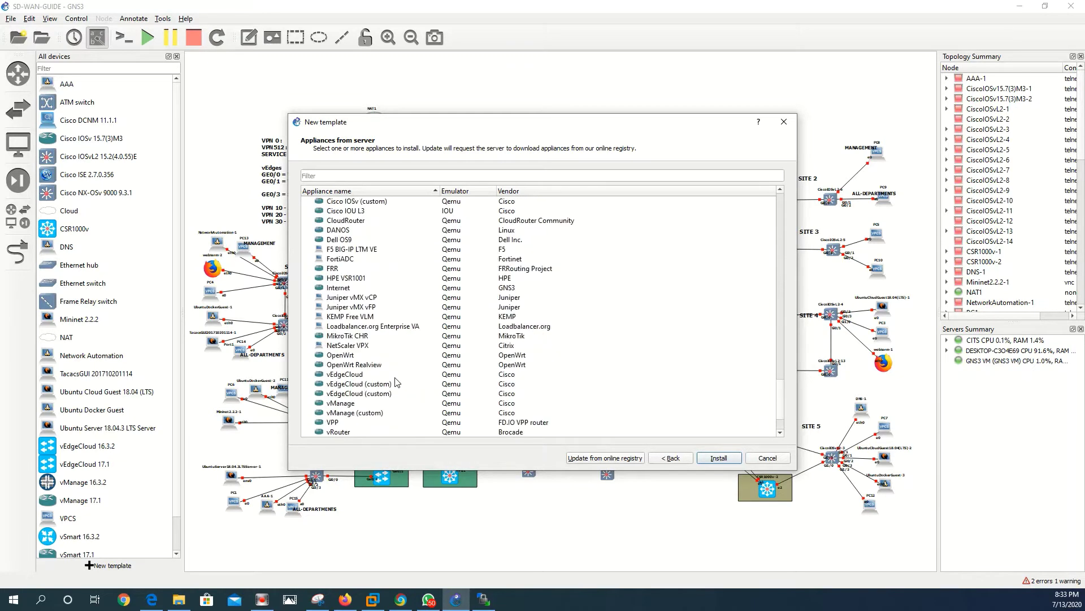
left_click(306, 432)
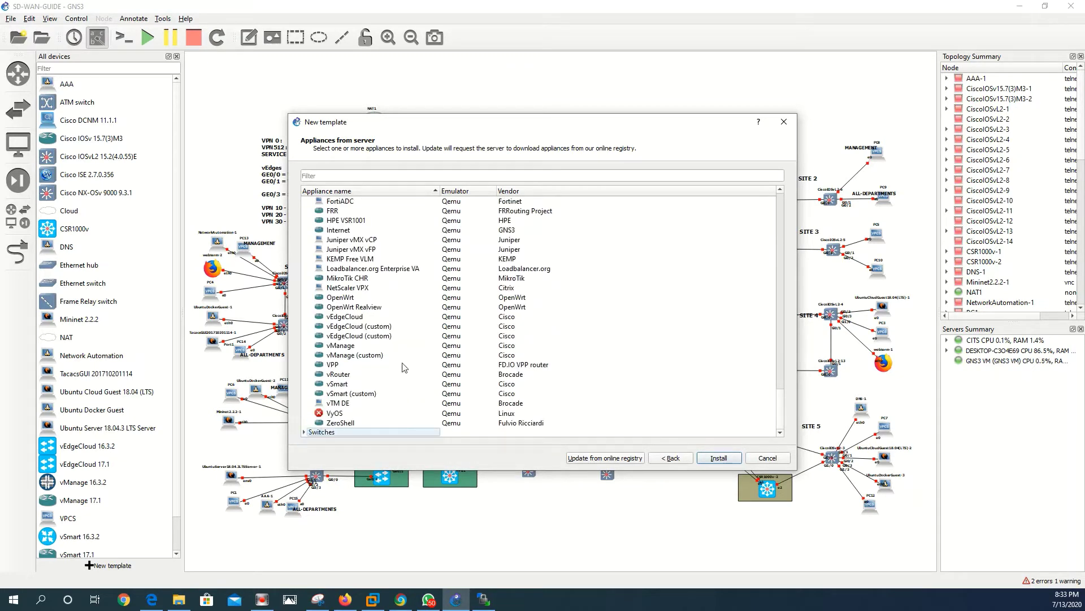
left_click_drag(777, 405, 773, 211)
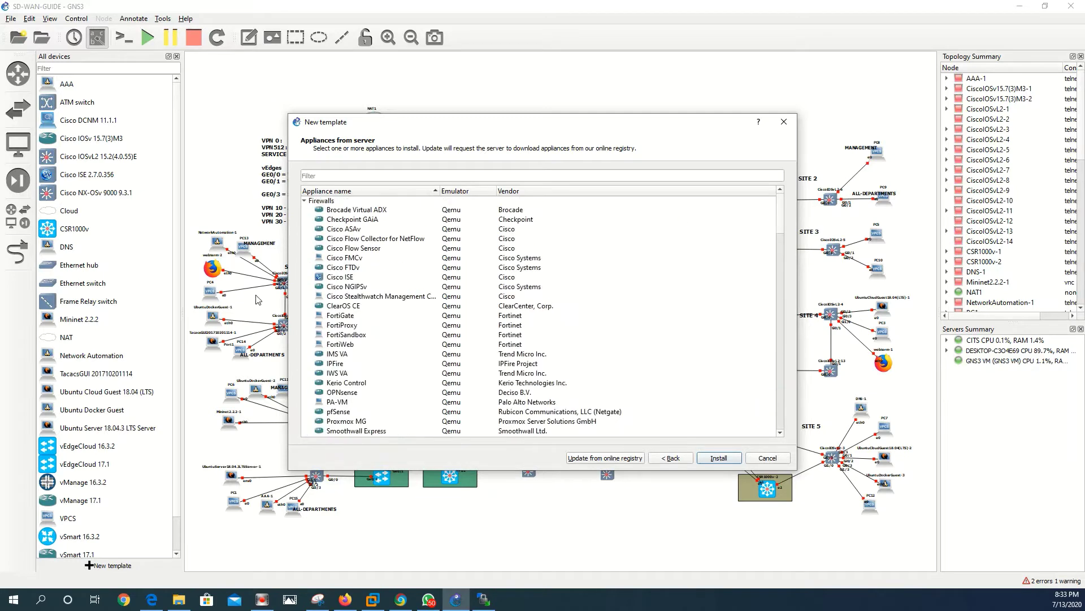
- Set up the Cisco ISE appliance installation on the remote server CITS with the /bin/qemu-system-x86_64 (v4.2.0) binary
left_click(328, 277)
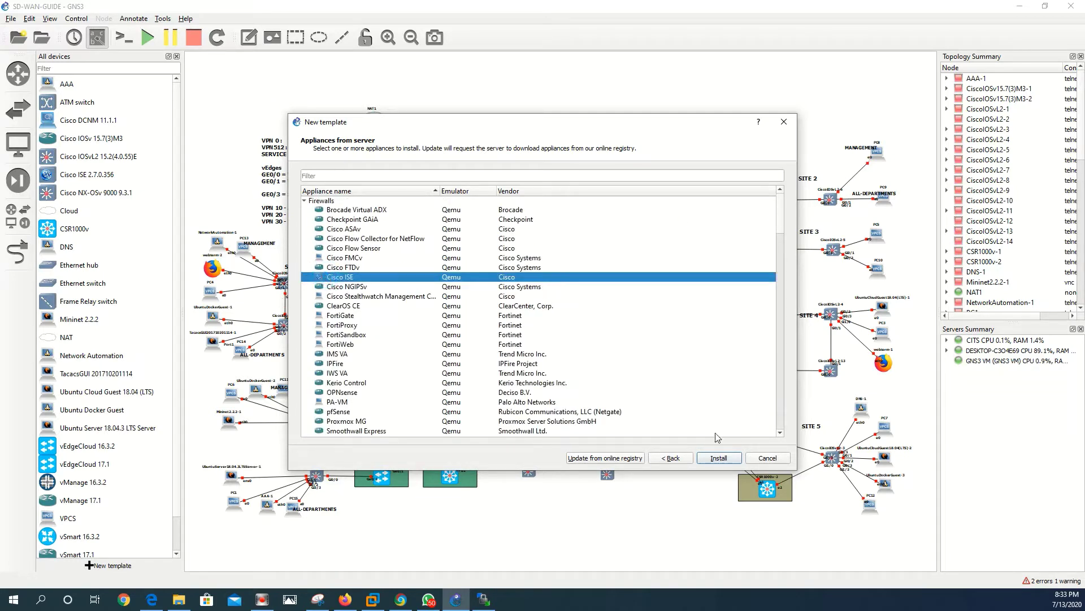
left_click(710, 459)
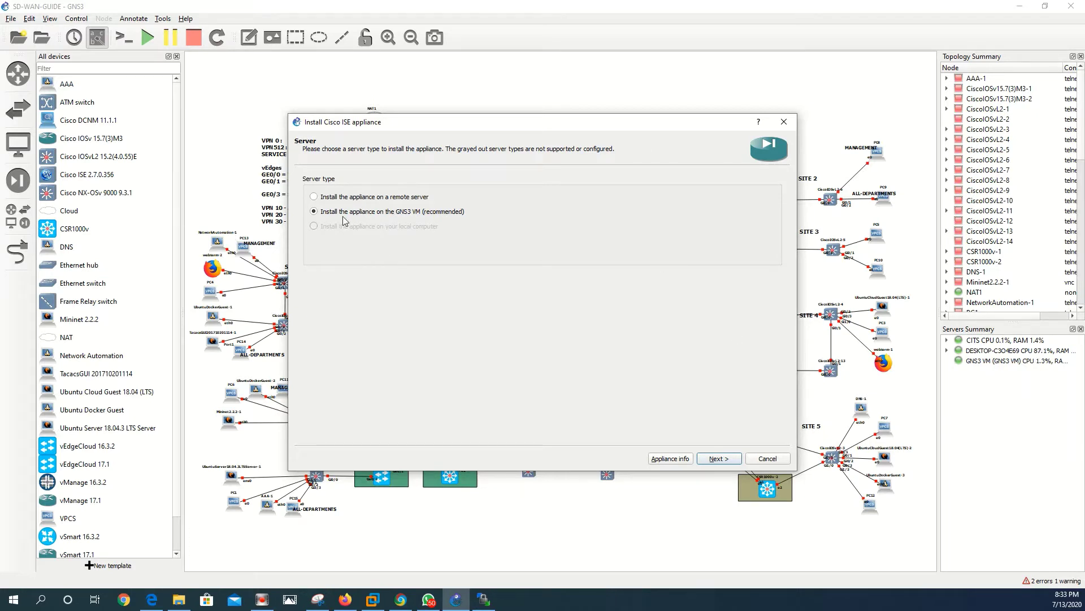
left_click(314, 197)
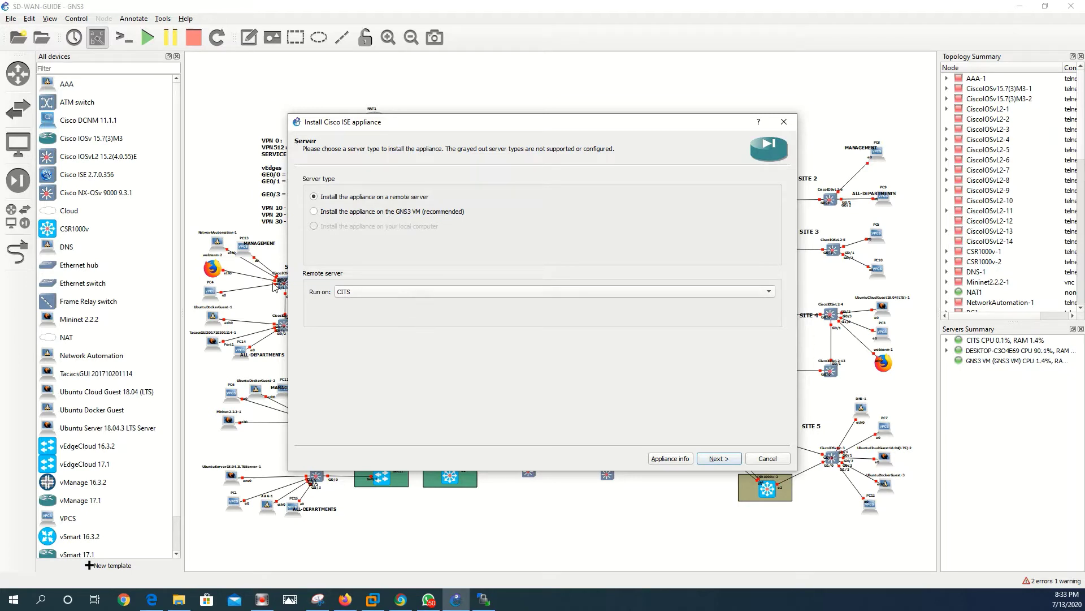
left_click(716, 462)
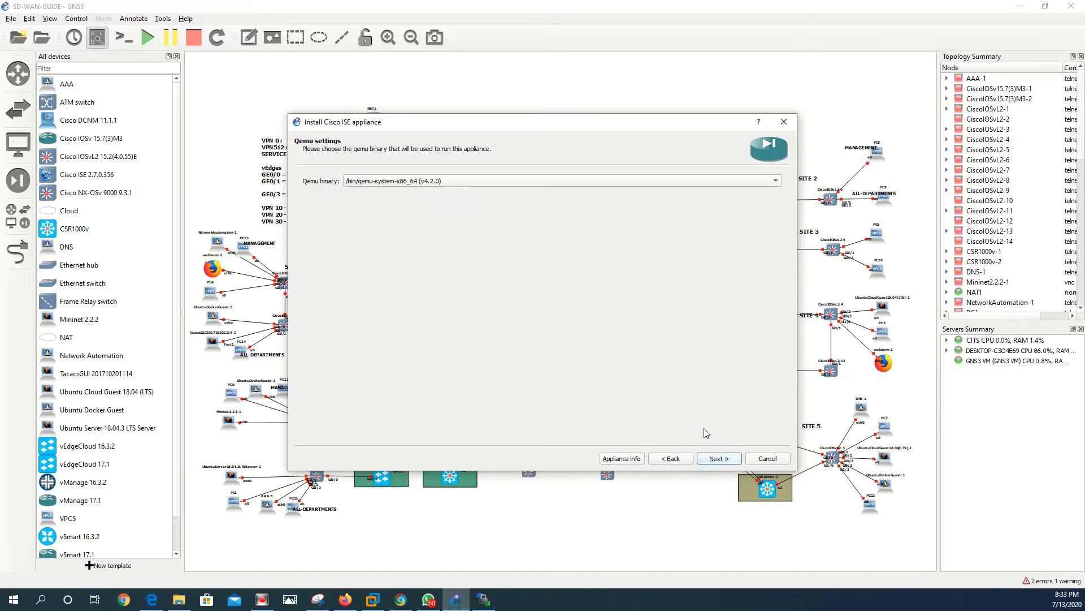
left_click(718, 459)
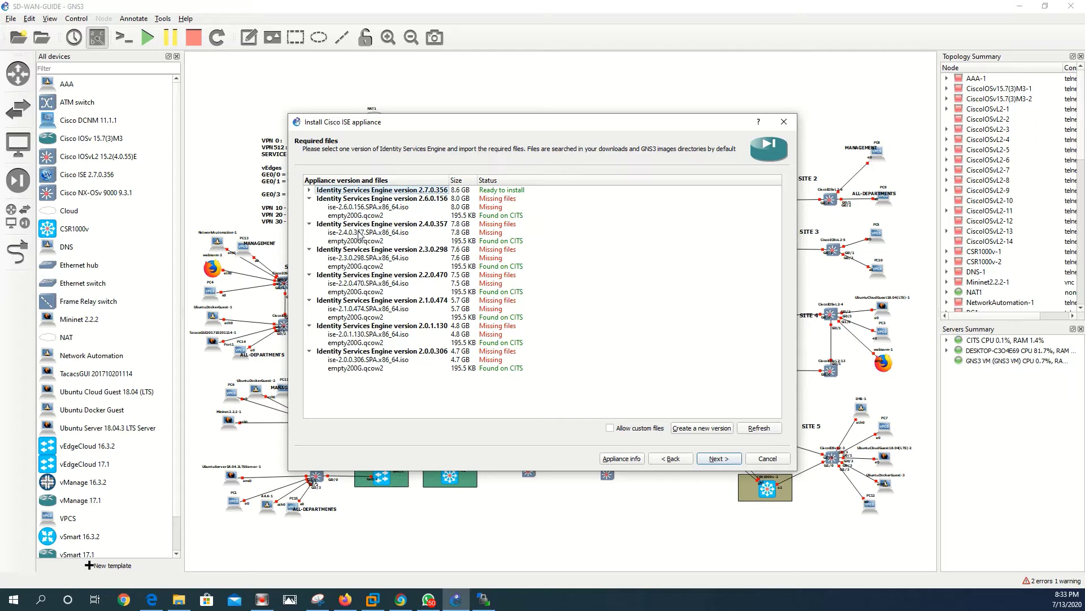
- Request the download of the missing ise-2.4.0.357.SPA.x86_64.iso file and accept the redirect to the vendor's site
left_click(404, 233)
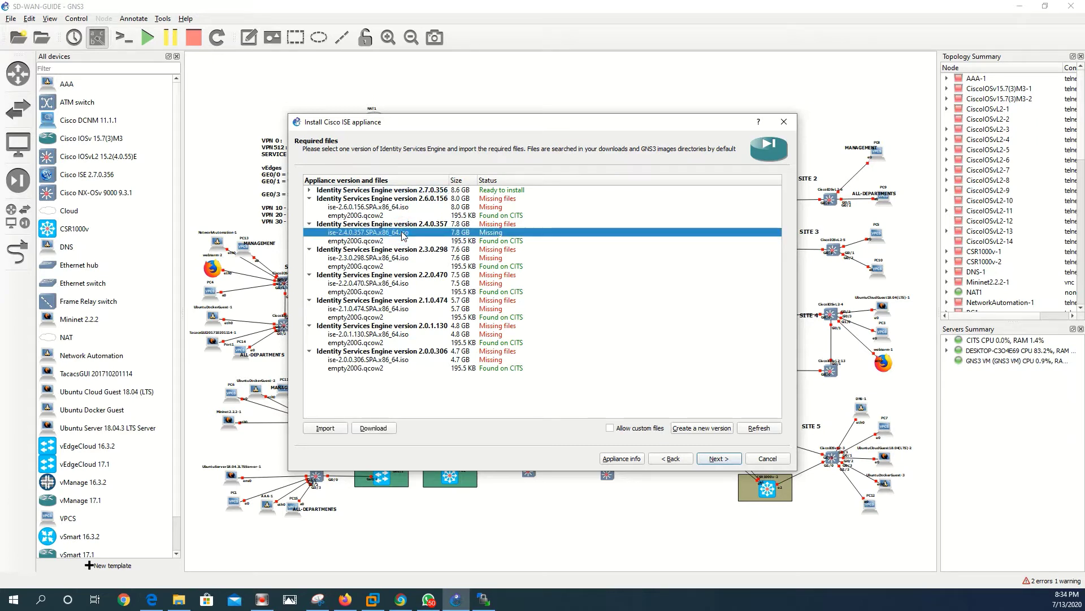
left_click(377, 429)
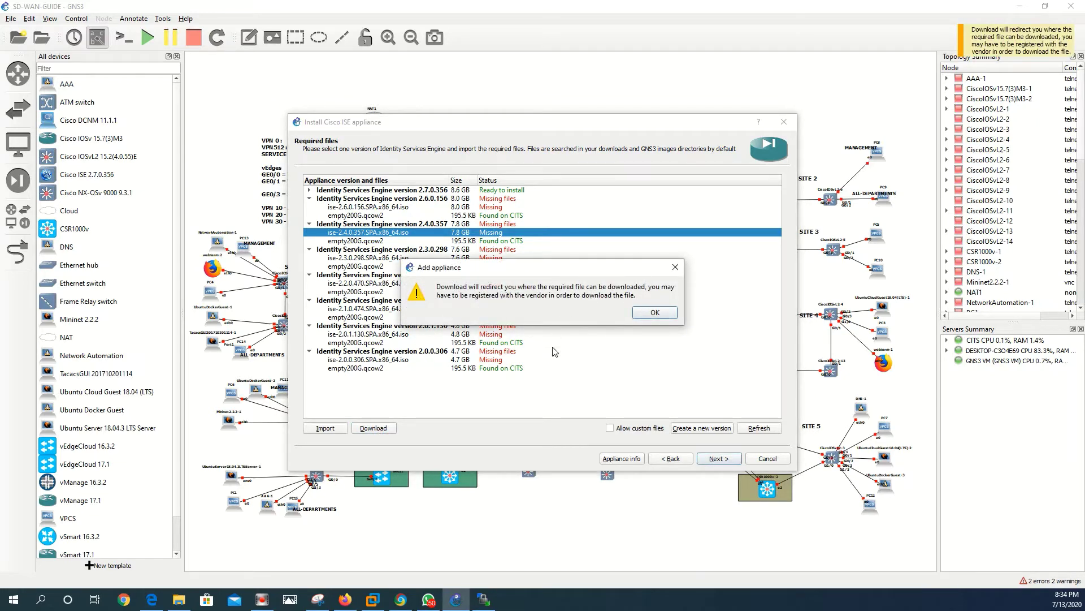
left_click(645, 313)
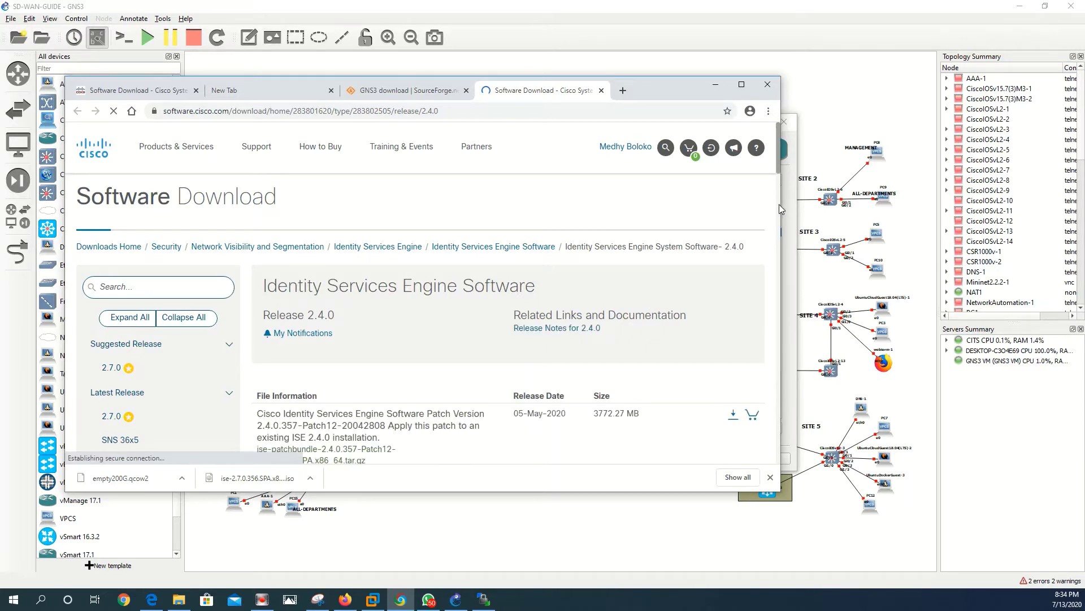
- Search the Identity Services Engine 2.4.0 download page for "iso" to locate the full installation image
left_click_drag(779, 157, 802, 279)
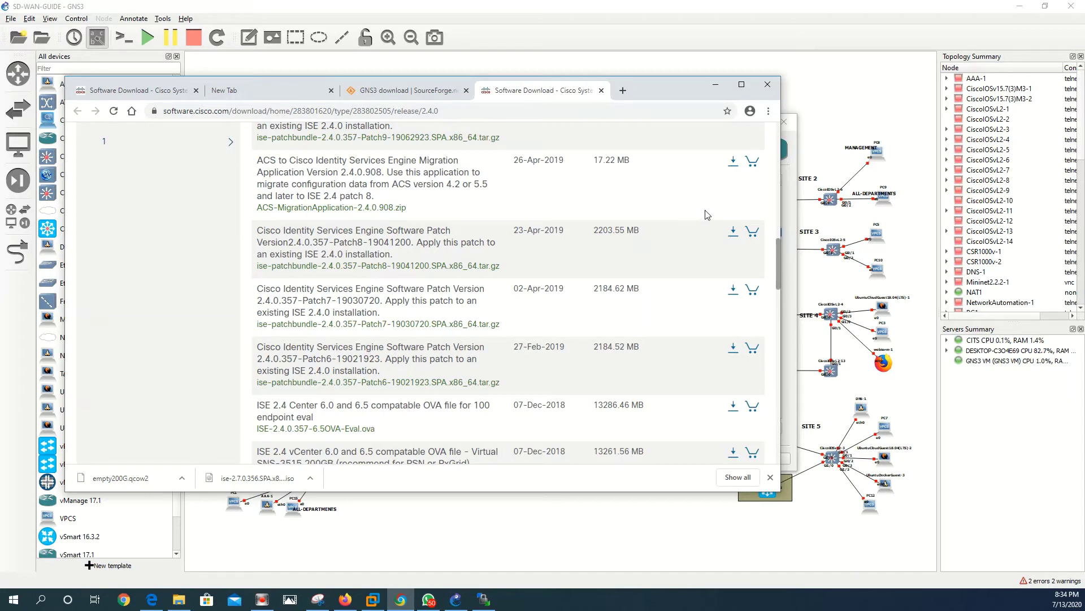
key("ctrl+f")
key("Return")
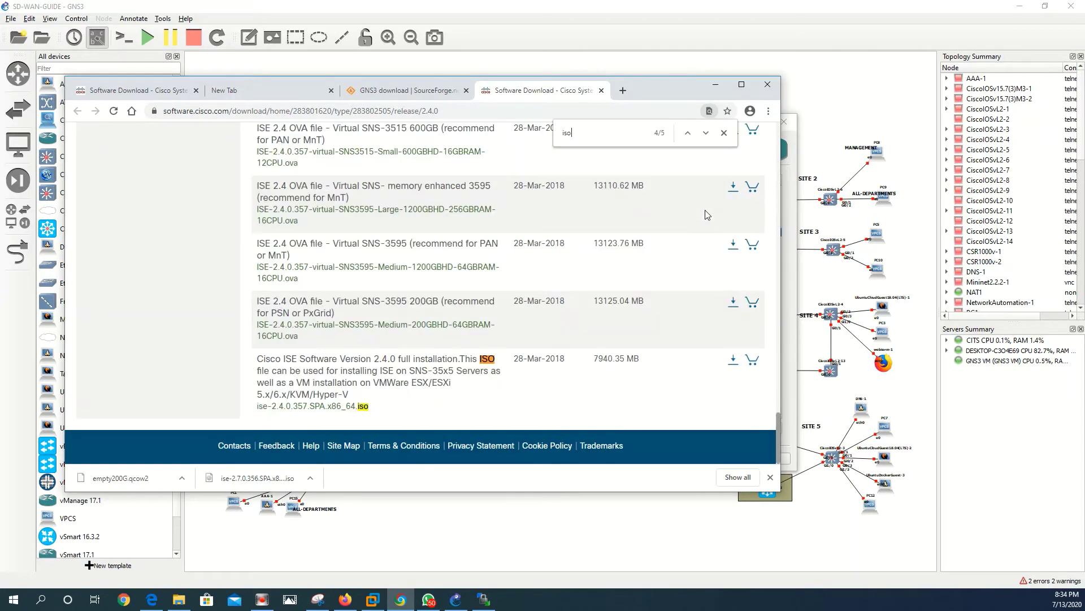
- Start downloading ise-2.4.0.357.SPA.x86_64.iso by accepting Cisco's license agreement, and cancel the running download
left_click(343, 409)
left_click(732, 363)
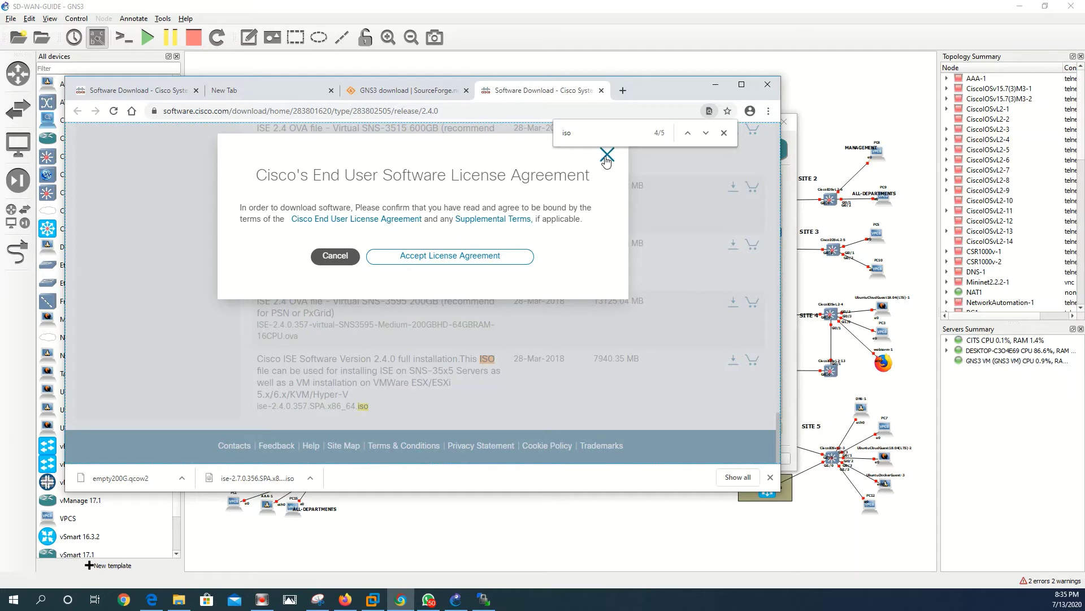
left_click(474, 263)
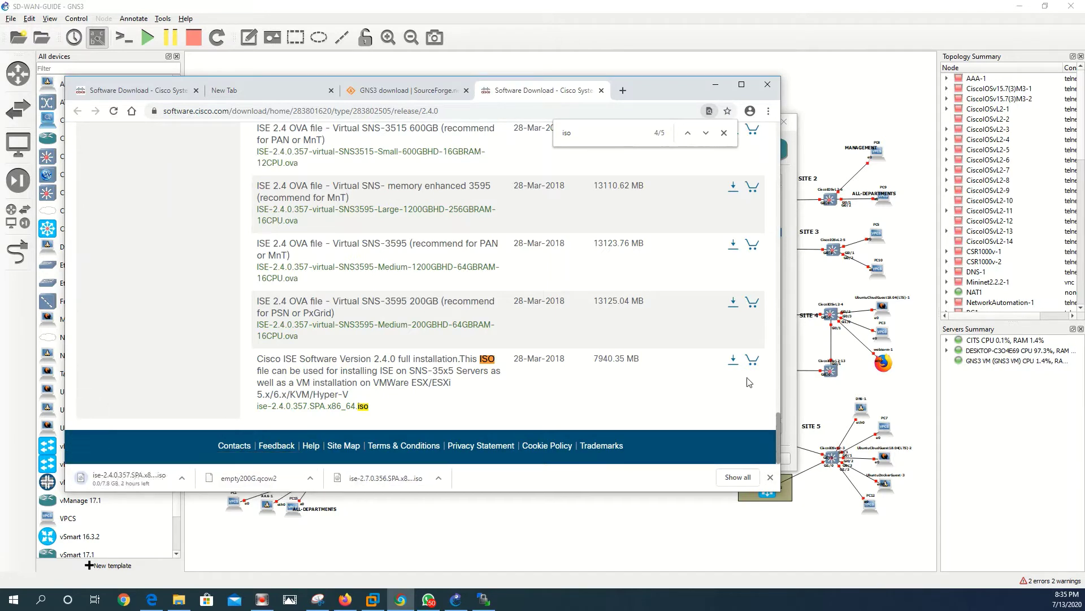
left_click(184, 478)
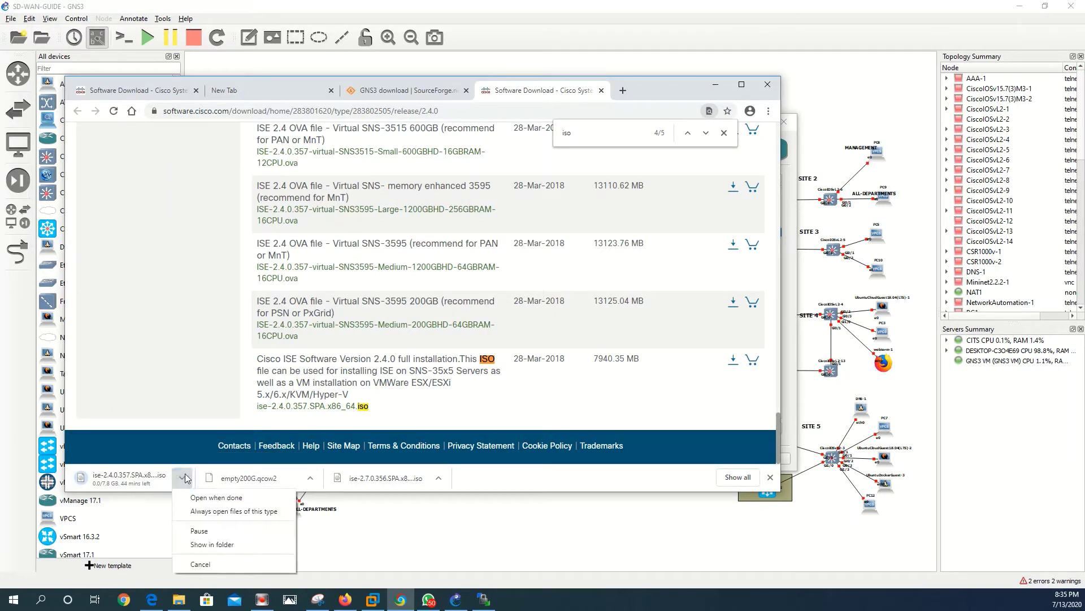
left_click(213, 565)
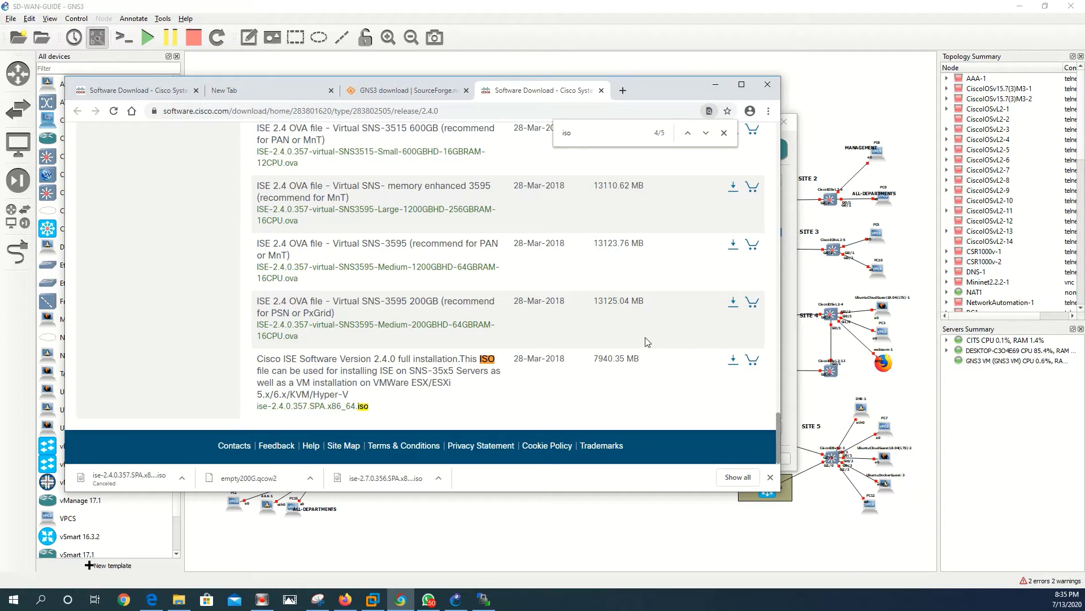
- Switch to Google Drive in Firefox, find "ise" in the shared qemu folder and open the "- ISE Collection" folder
left_click(484, 599)
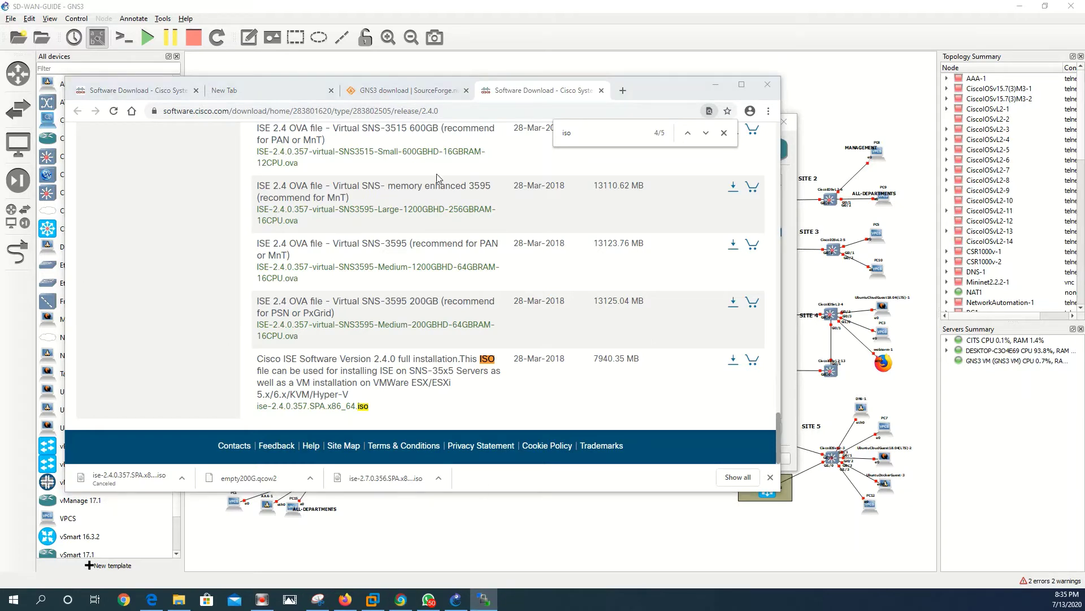
left_click(342, 600)
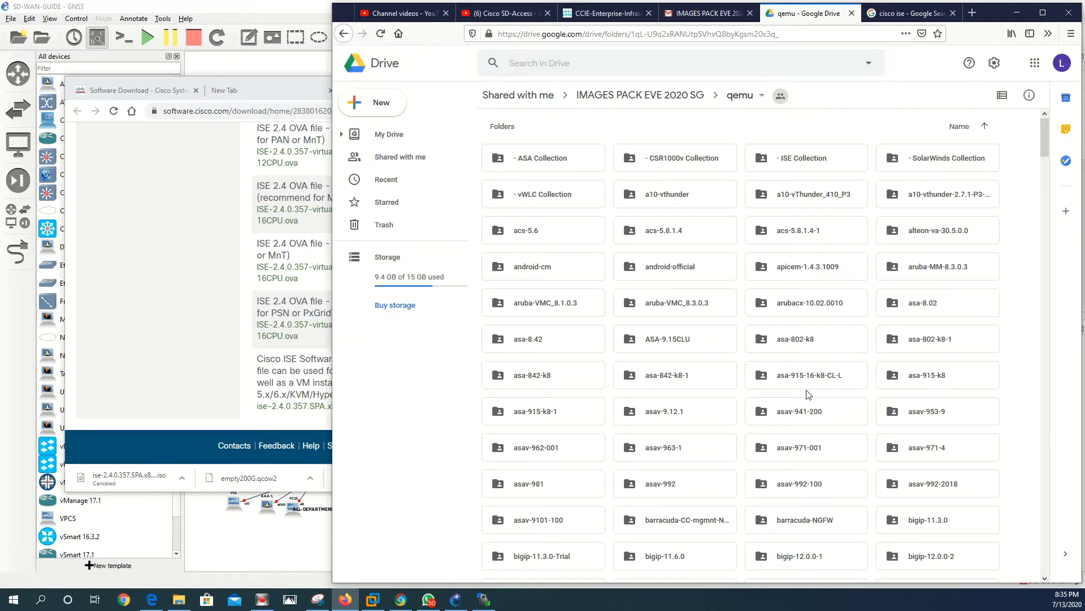
scroll(796, 388, "down", 2)
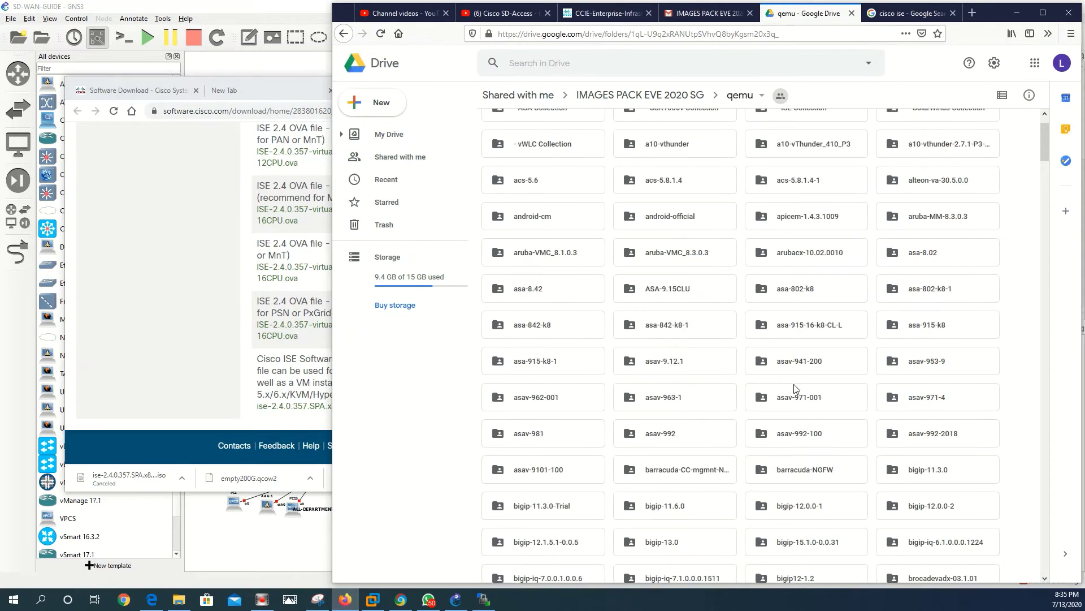
scroll(796, 388, "down", 3)
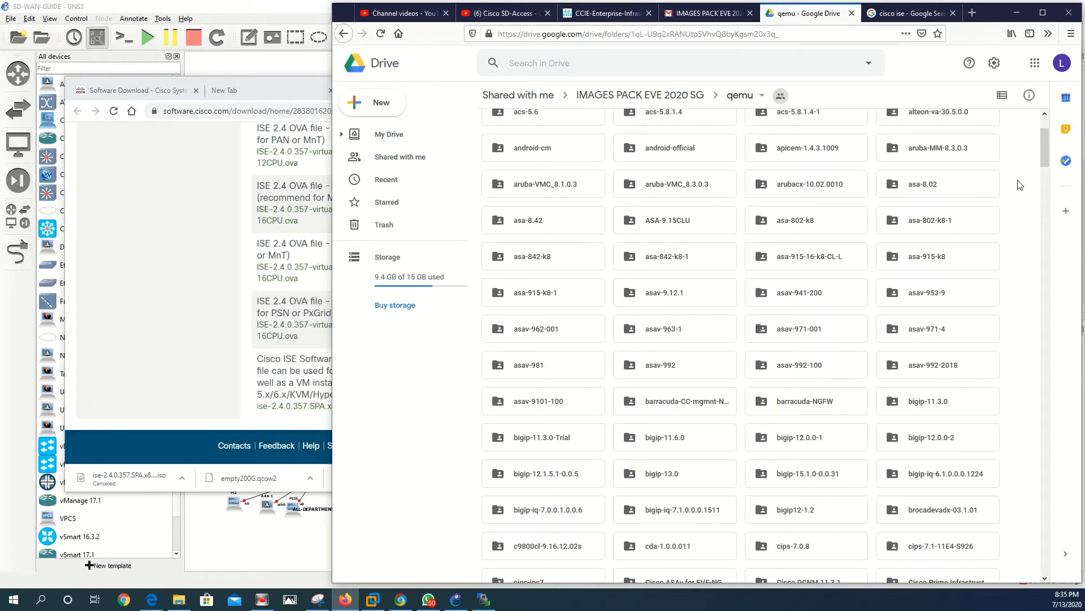
key("ctrl+f")
type("ise")
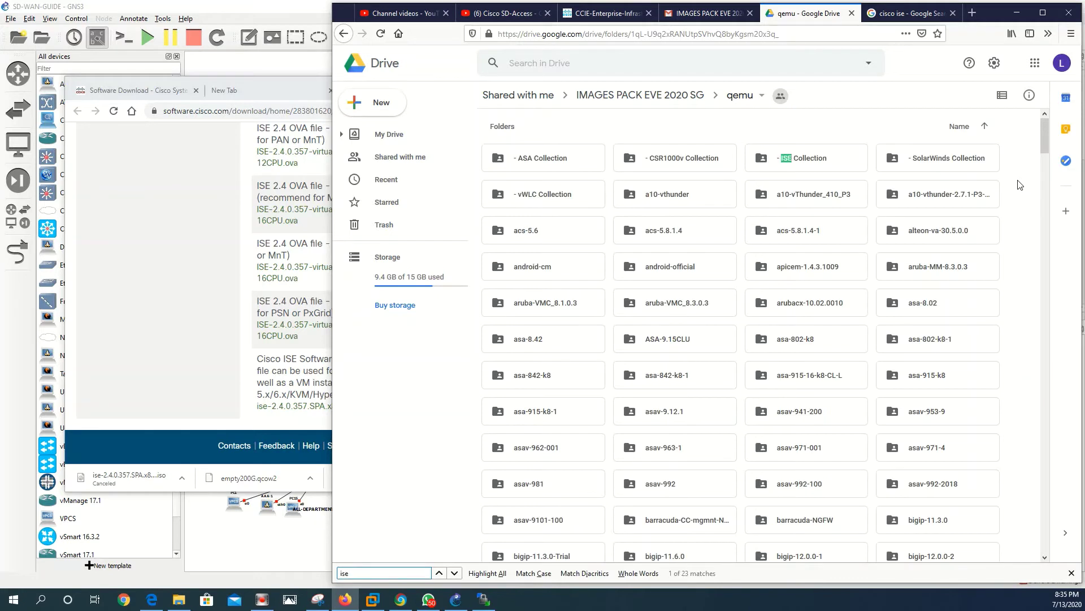
left_click(809, 164)
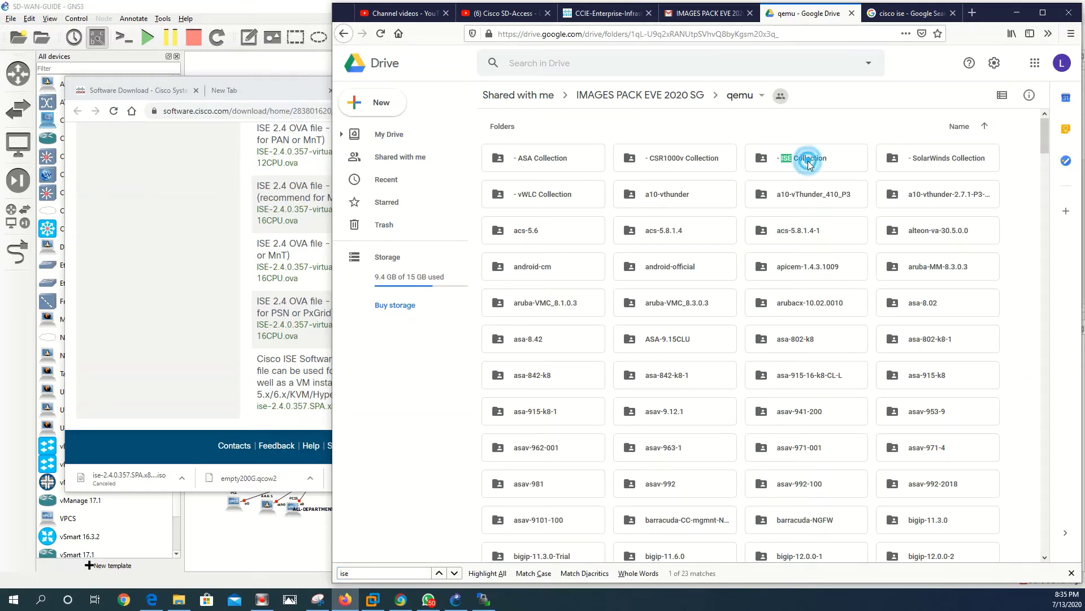
double_click(810, 164)
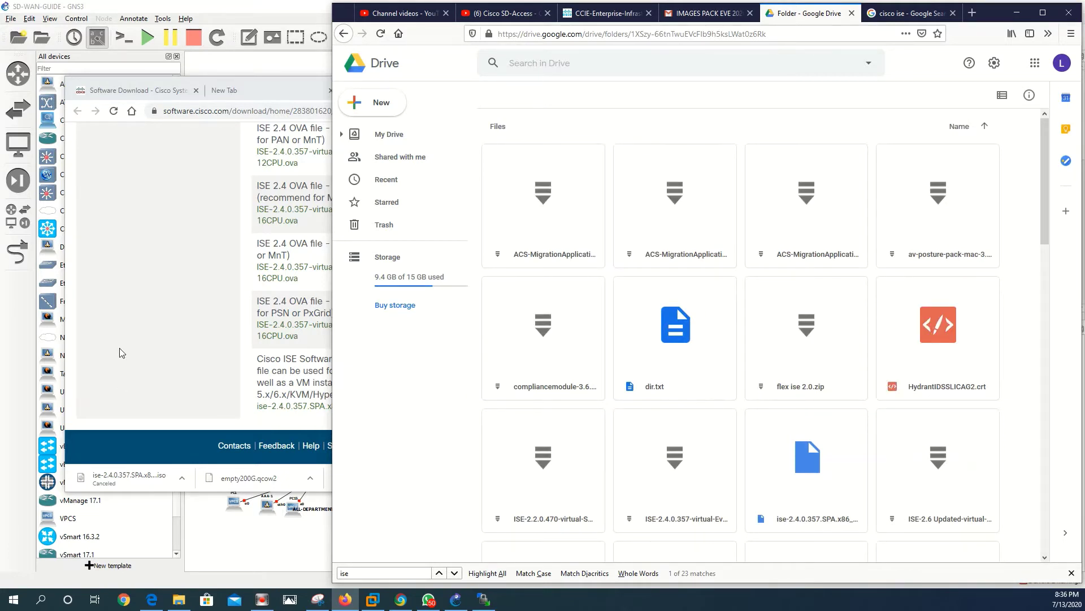
- Return from the browser windows to the required files of the Cisco ISE appliance installation in GNS3
left_click(147, 263)
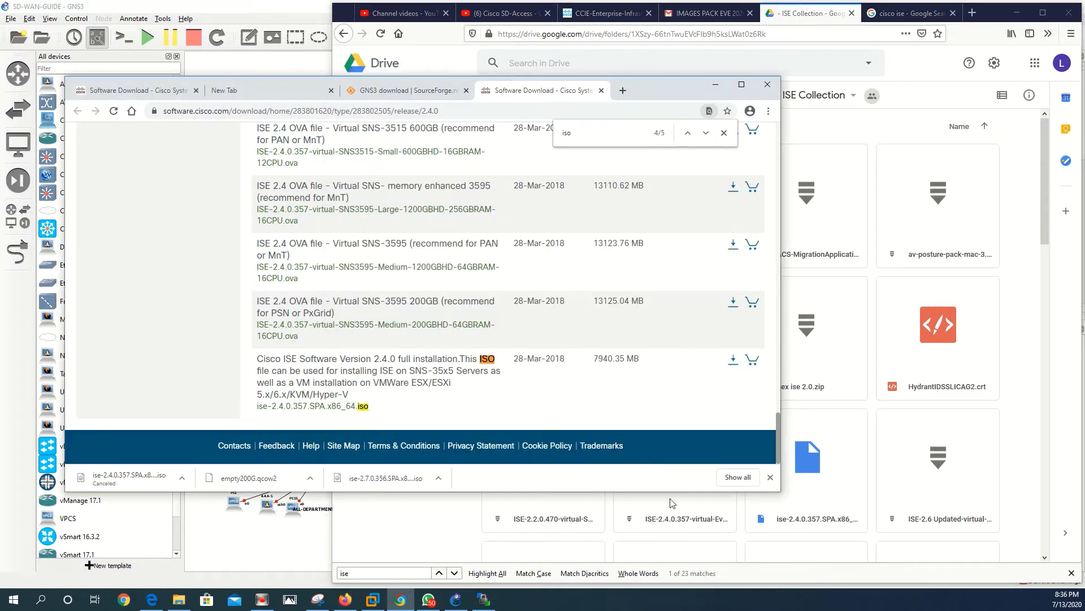
left_click(138, 577)
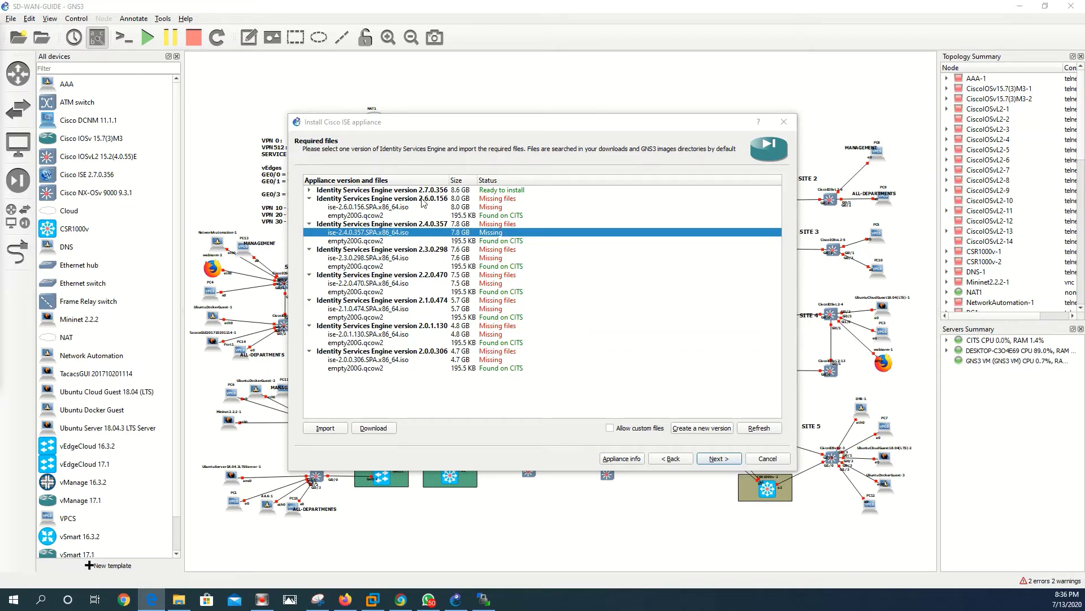
left_click_drag(425, 118, 389, 84)
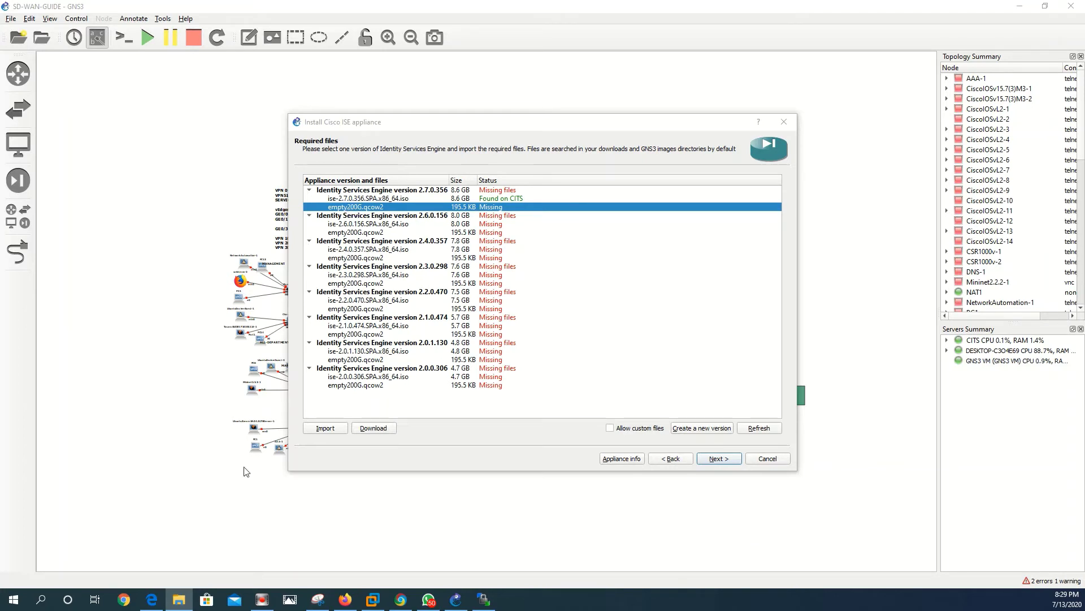
- Download the missing empty200G.qcow2 for Identity Services Engine version 2.7.0.356 and import it from the Downloads folder
left_click(383, 431)
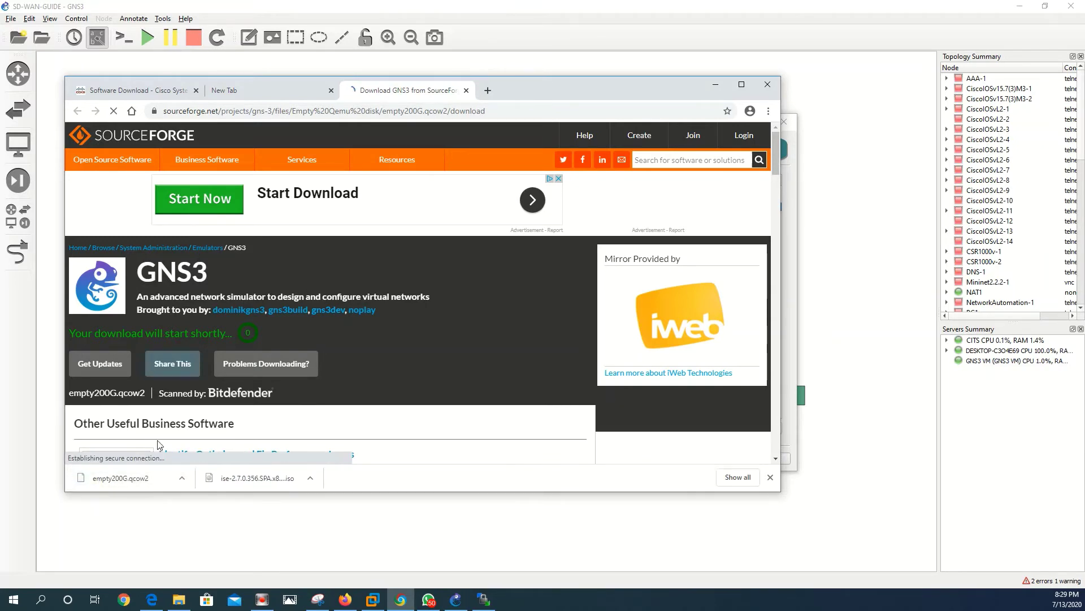
left_click(858, 252)
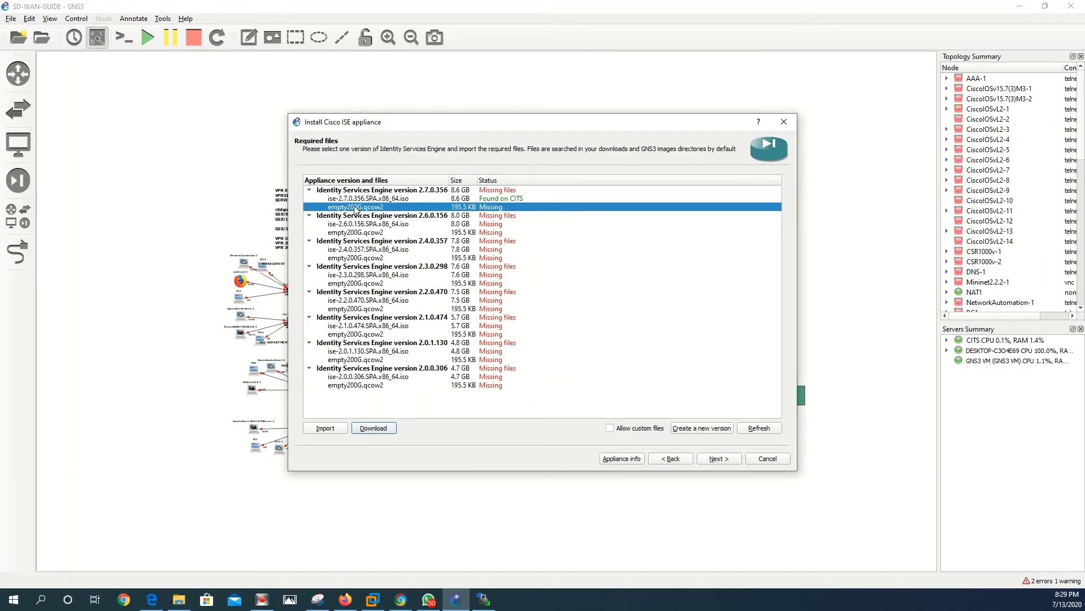
left_click(326, 429)
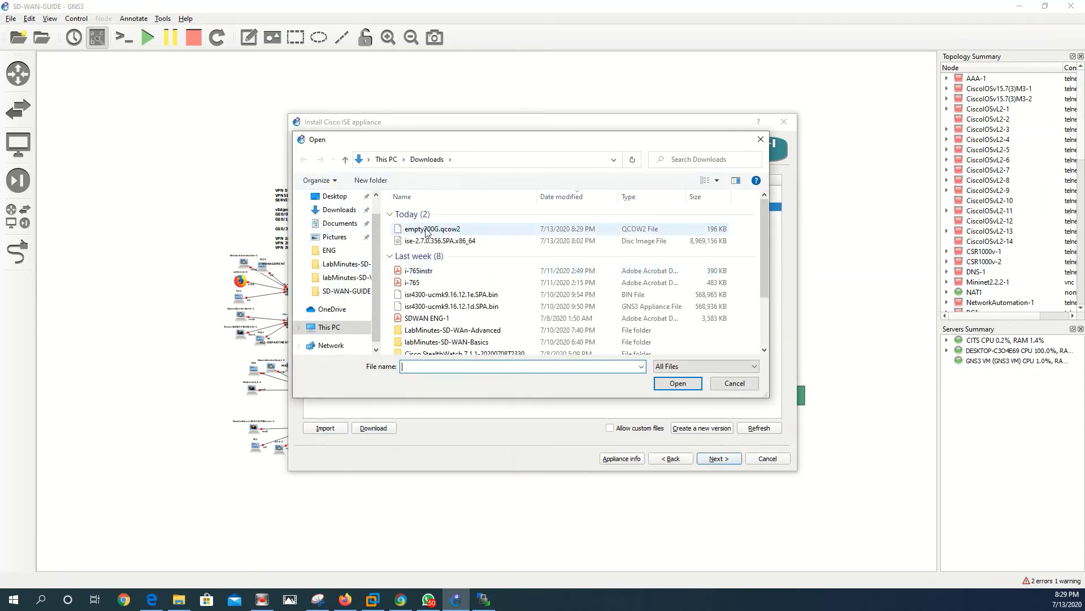
double_click(425, 229)
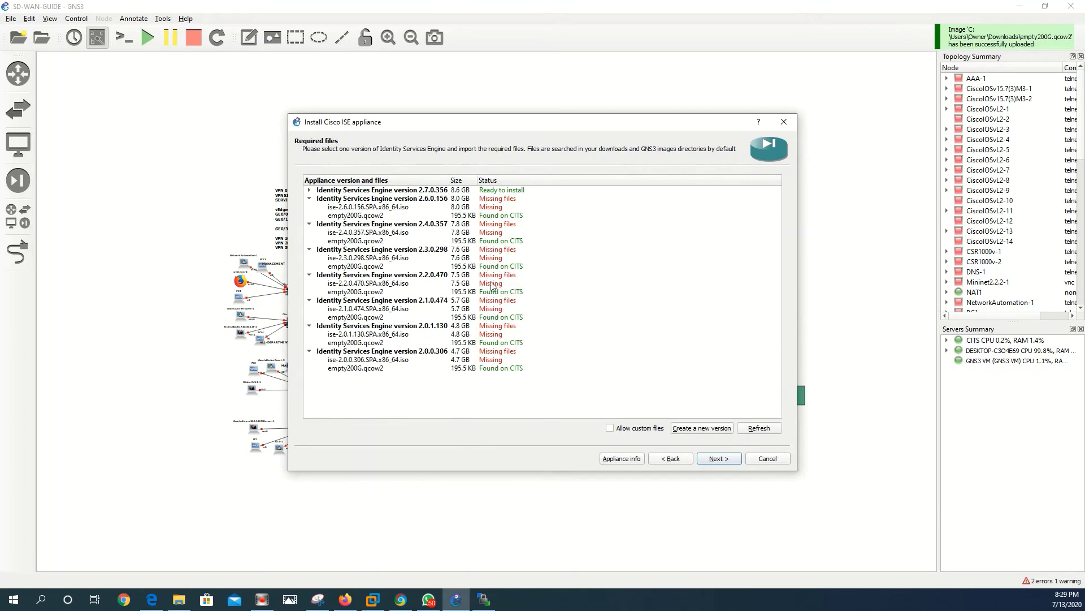
- Expand Identity Services Engine version 2.7.0.356 in the required files, select it and agree to install that version
left_click(310, 191)
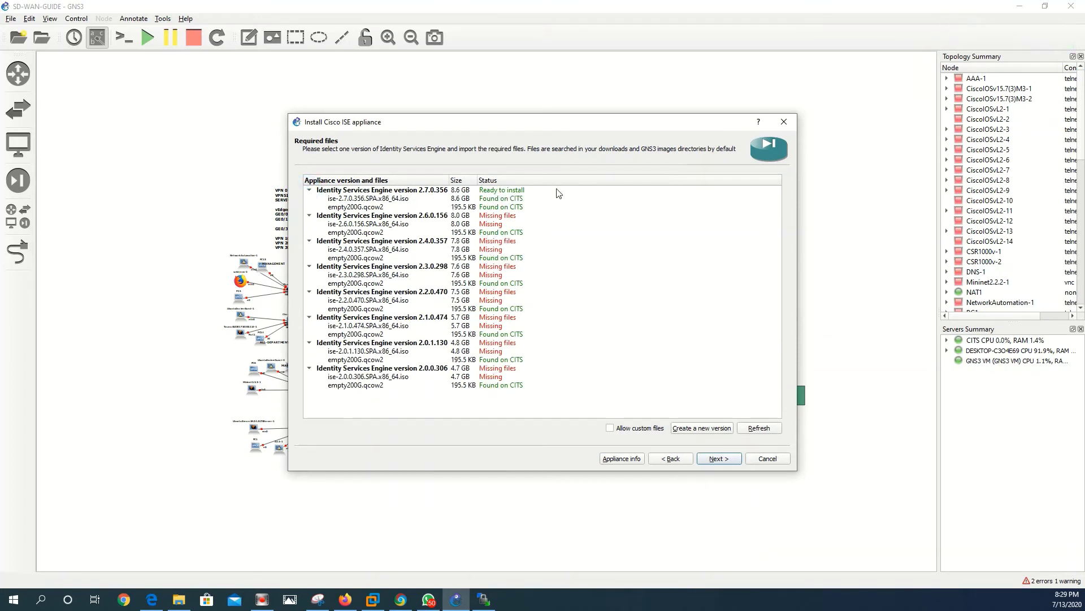
left_click(537, 194)
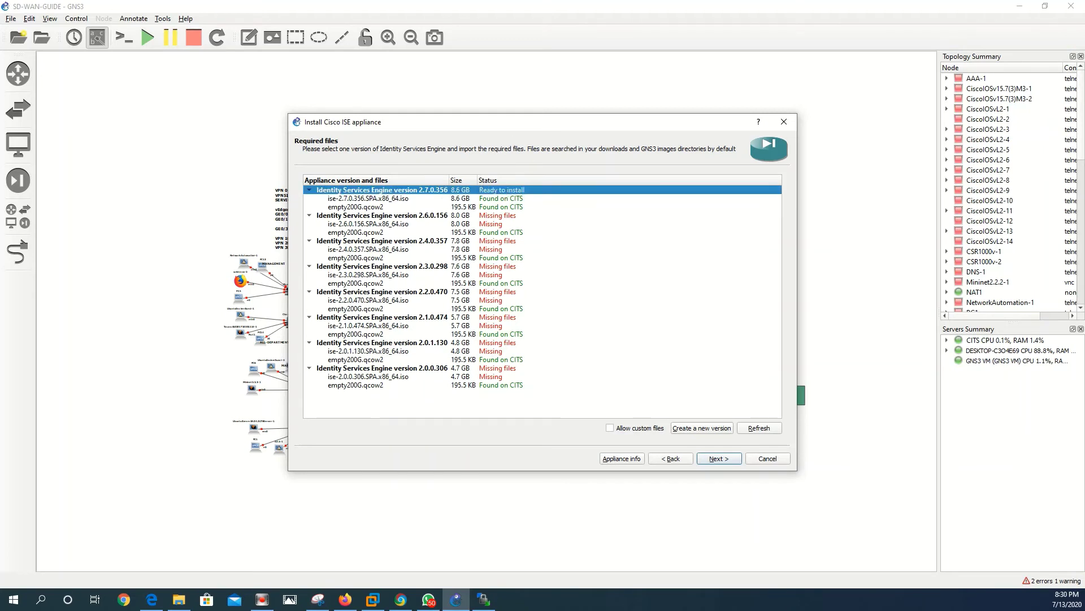
left_click(716, 460)
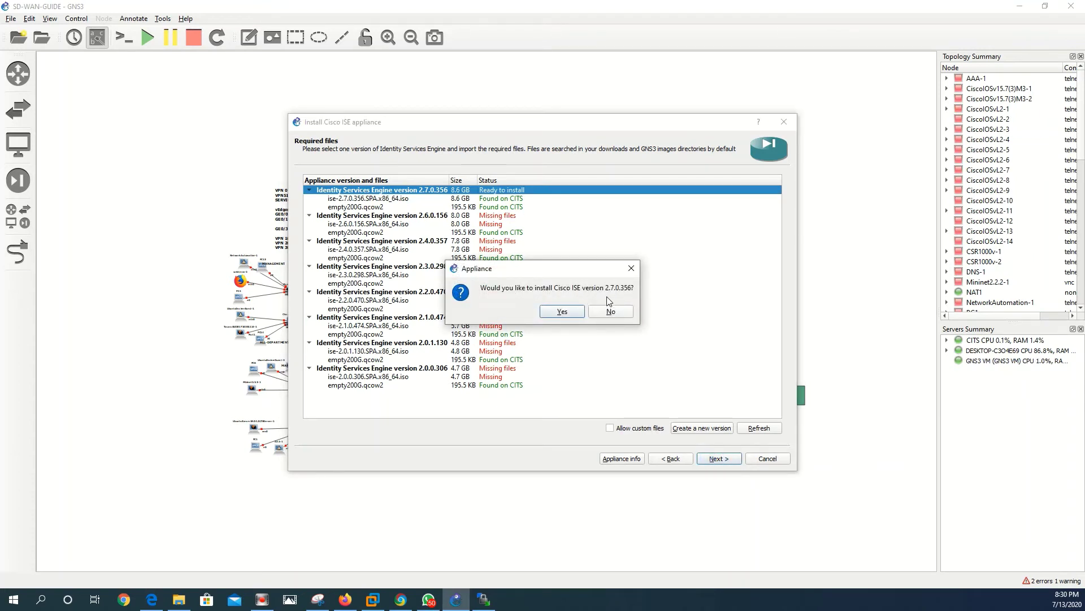
left_click(562, 312)
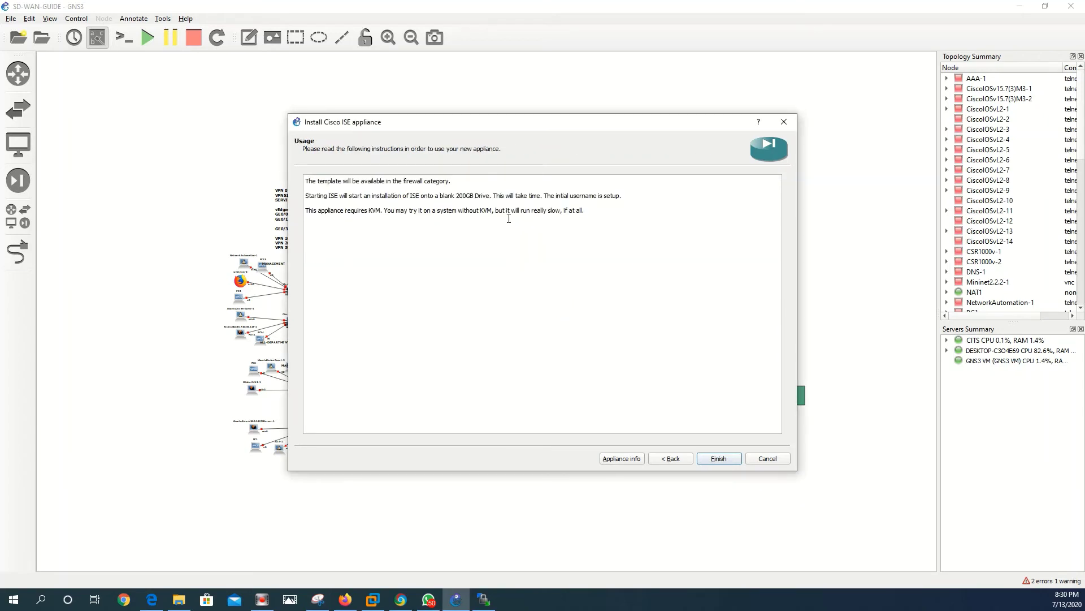
- Read the appliance's usage instructions on template category, installation drive, initial username and KVM requirement
left_click_drag(608, 227, 292, 183)
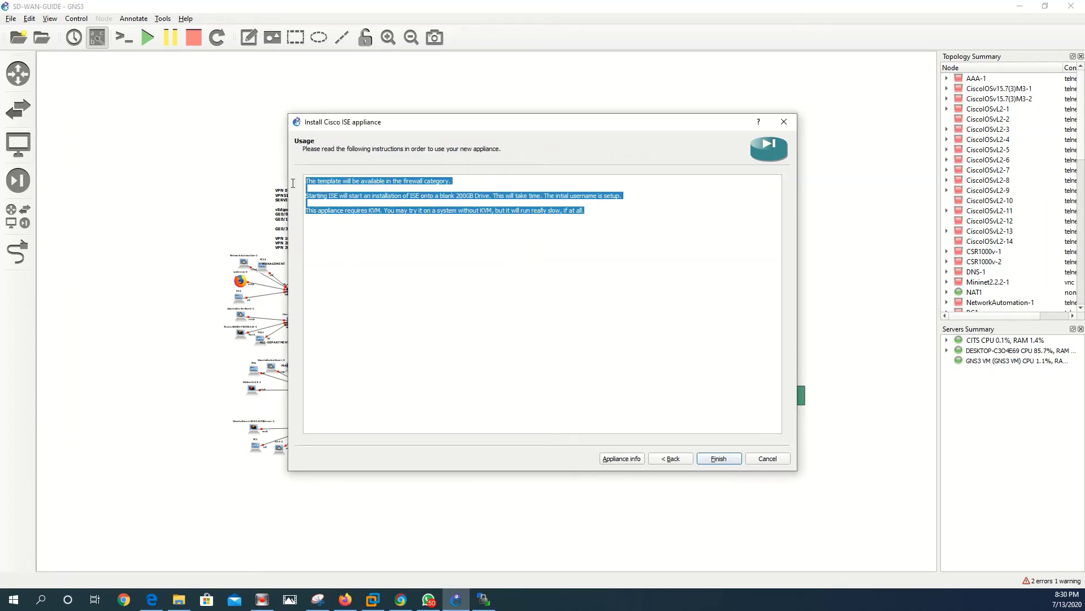
left_click(353, 202)
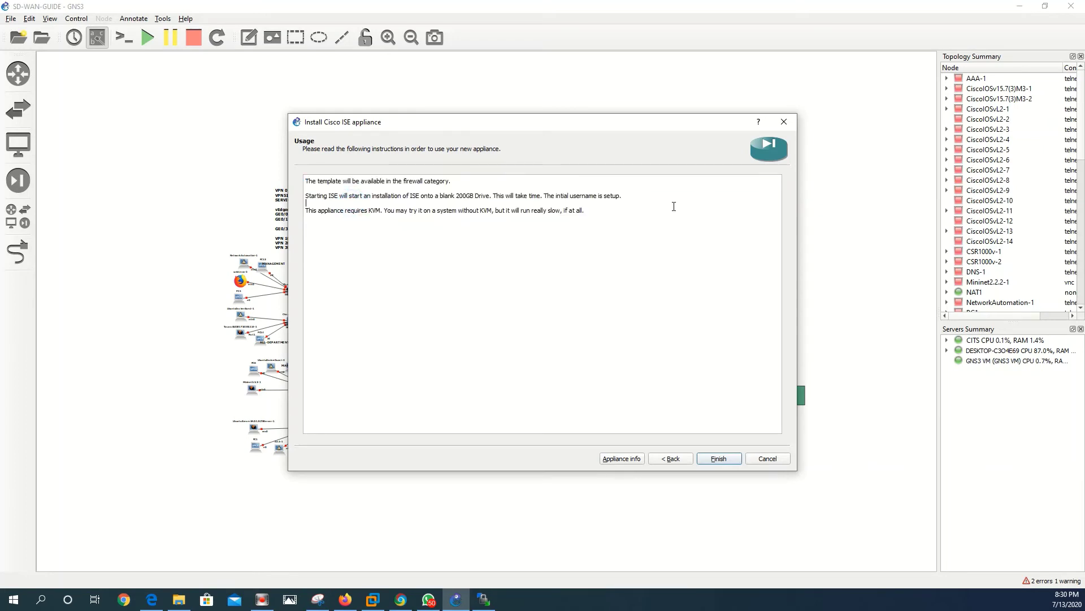
left_click_drag(596, 219, 316, 172)
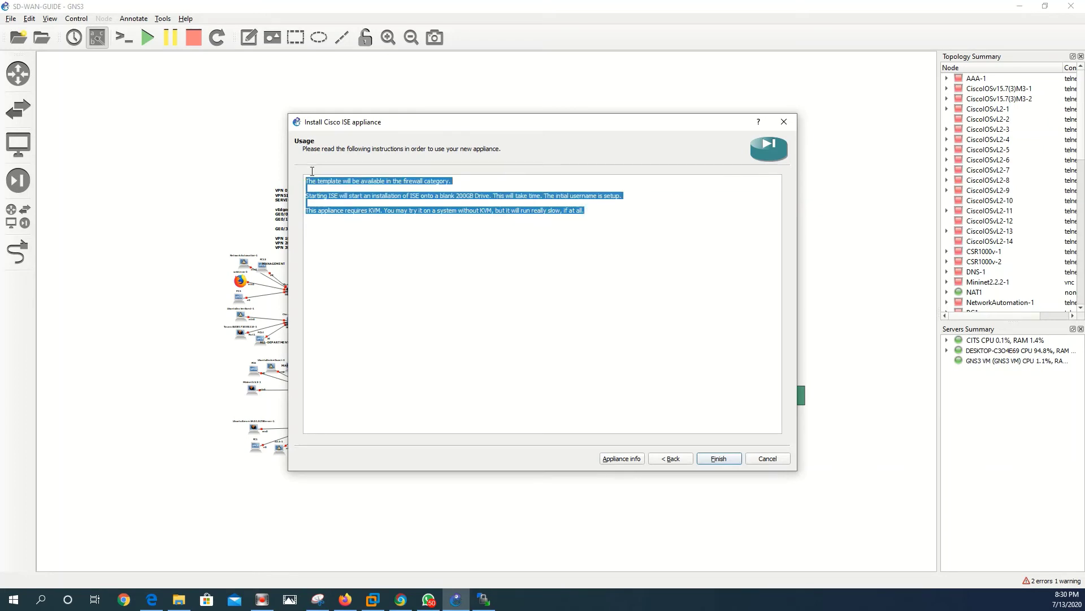
left_click(353, 229)
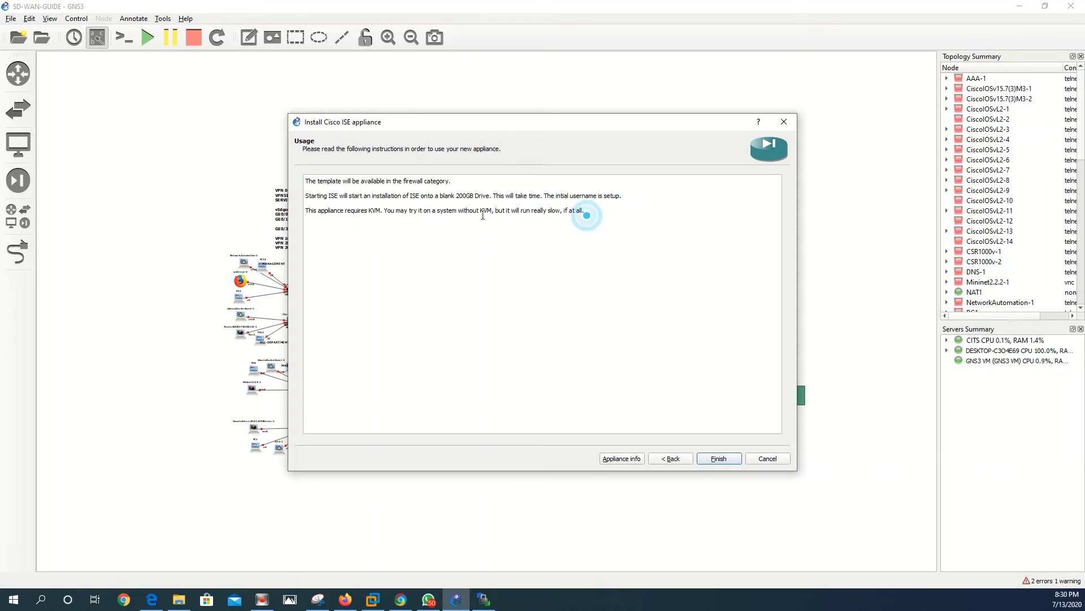
left_click_drag(582, 213, 305, 192)
left_click(560, 211)
left_click_drag(545, 196, 627, 196)
left_click_drag(585, 210, 309, 204)
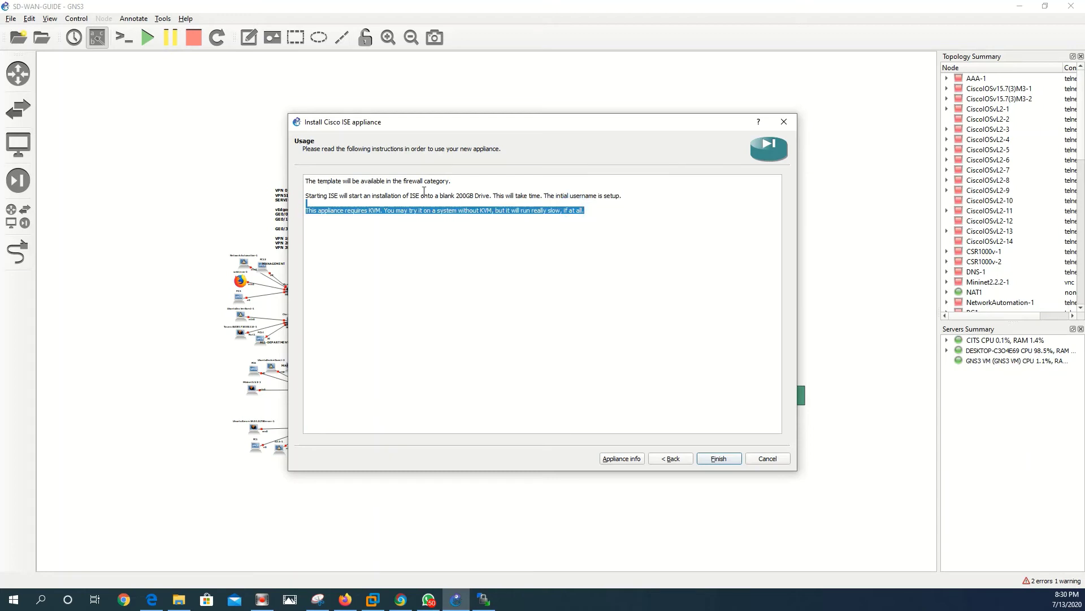
left_click(424, 192)
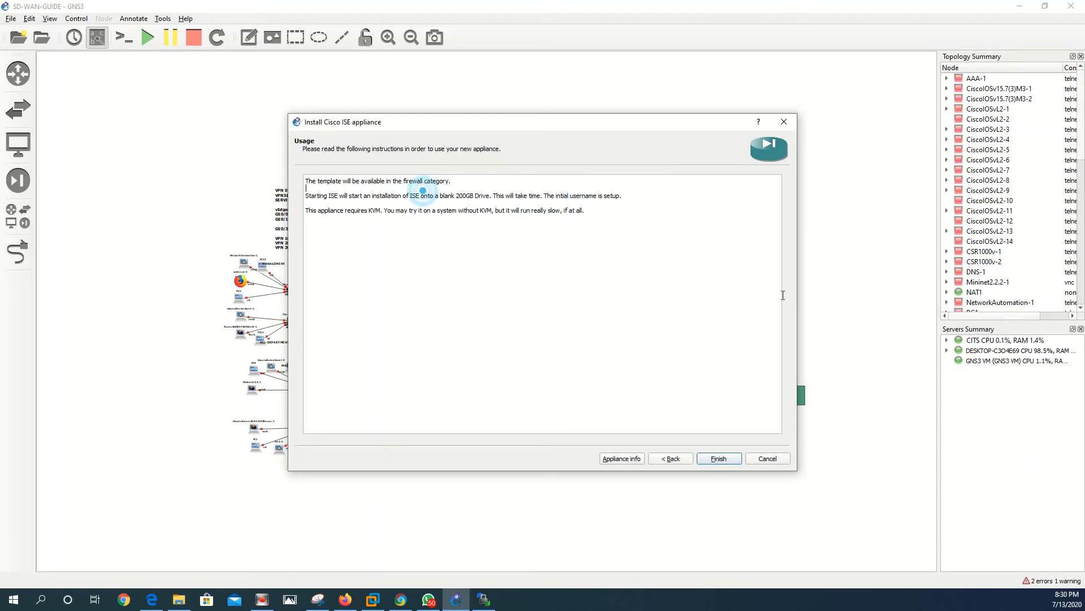
- Finish the Cisco ISE appliance installation and display the list of all devices
left_click(719, 458)
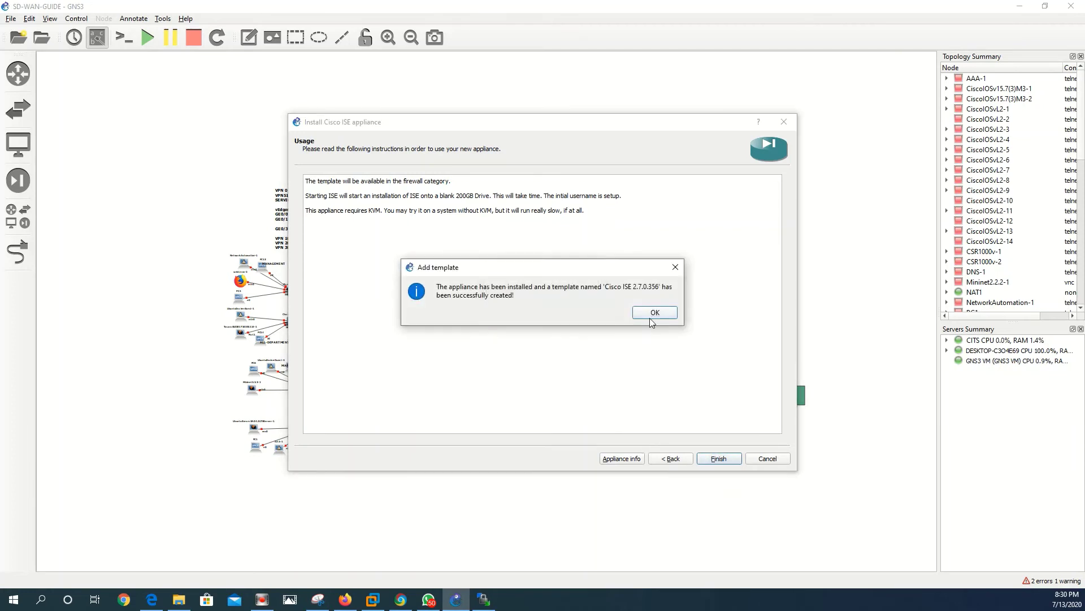
left_click(651, 313)
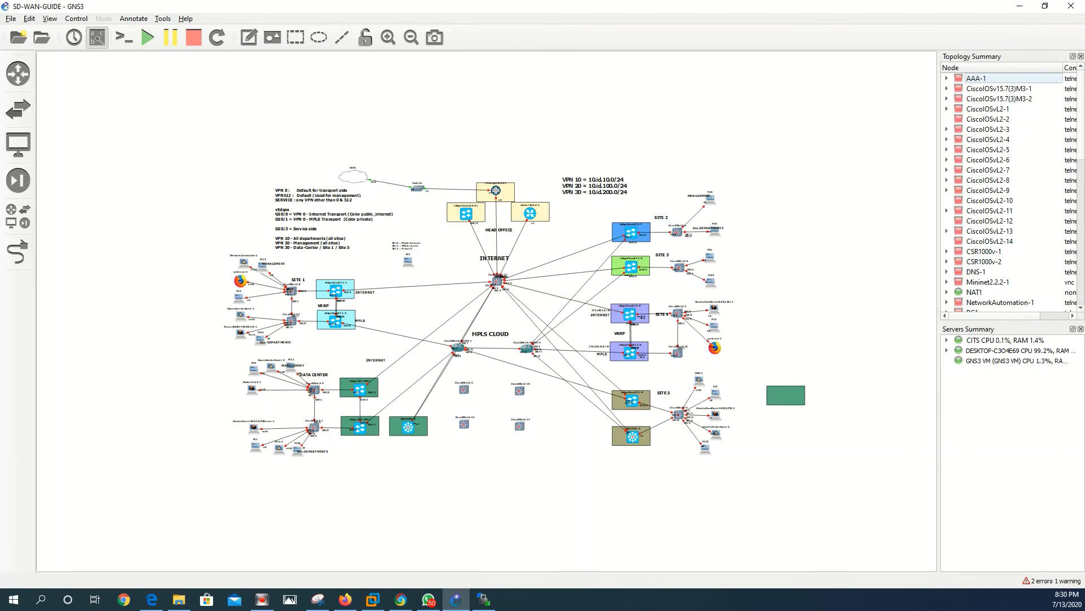
left_click(19, 223)
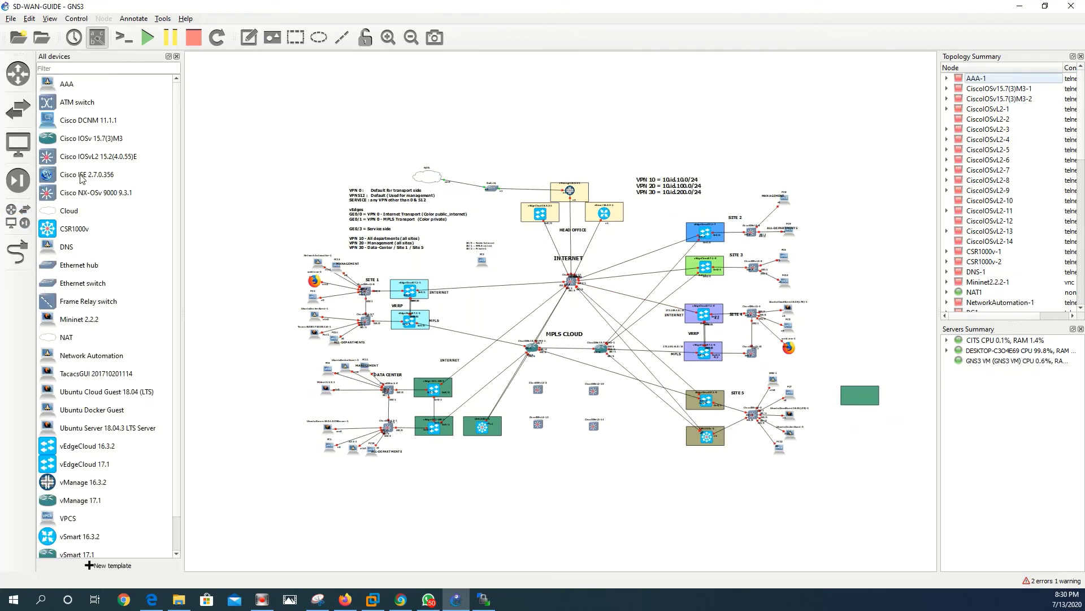
- Open the template configuration of Cisco ISE 2.7.0.356 and look at its general settings and the symbol library
left_click(81, 177)
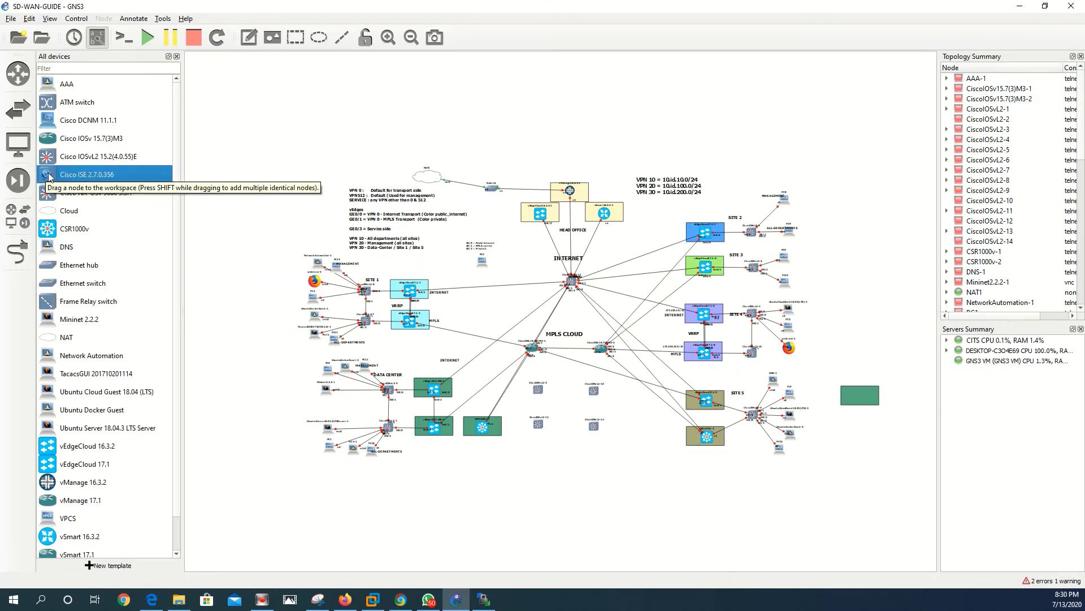
right_click(63, 173)
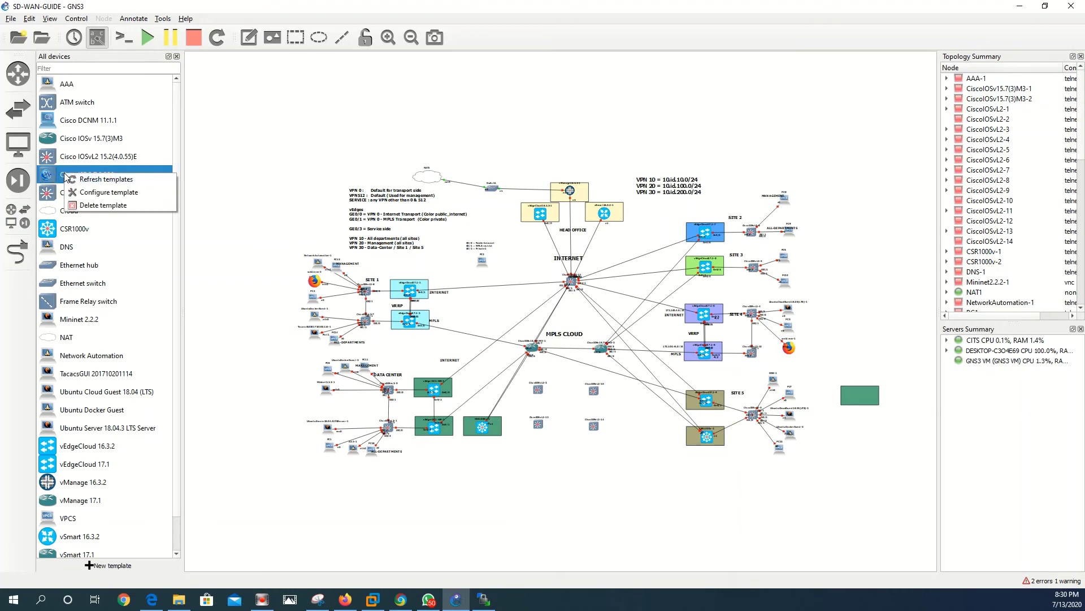
left_click(94, 193)
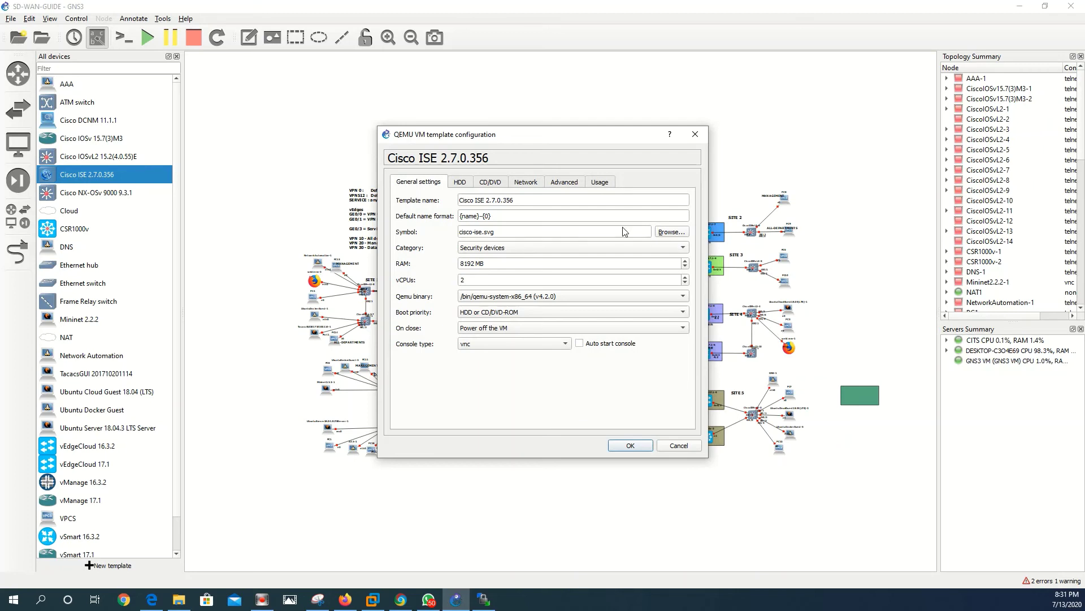
left_click(662, 232)
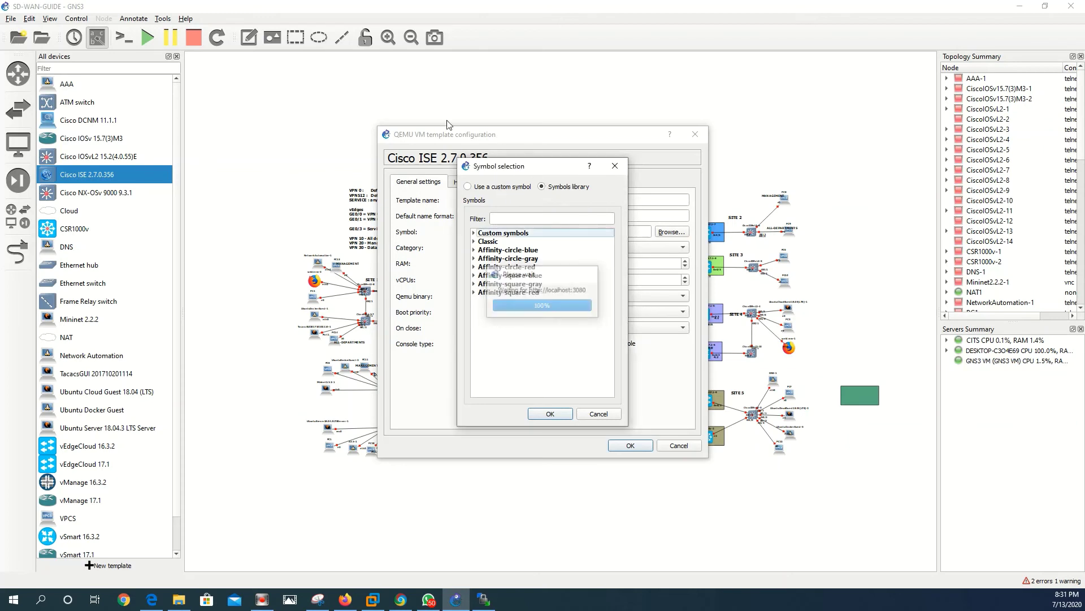
left_click(615, 165)
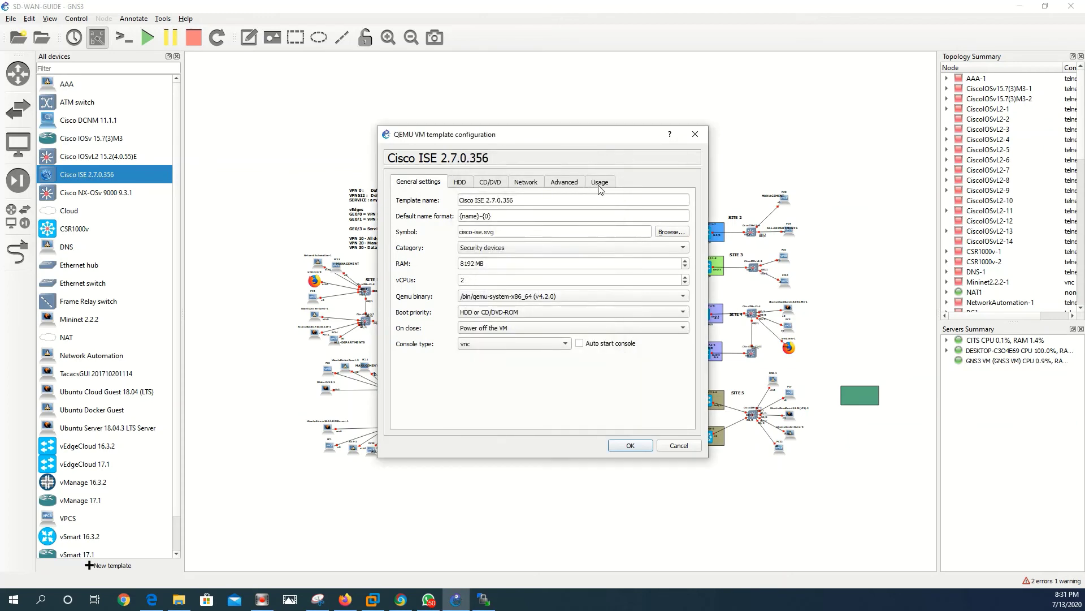
- Review the template's usage notes, advanced options and network settings, and accept the configuration
left_click(599, 184)
left_click_drag(687, 230, 393, 194)
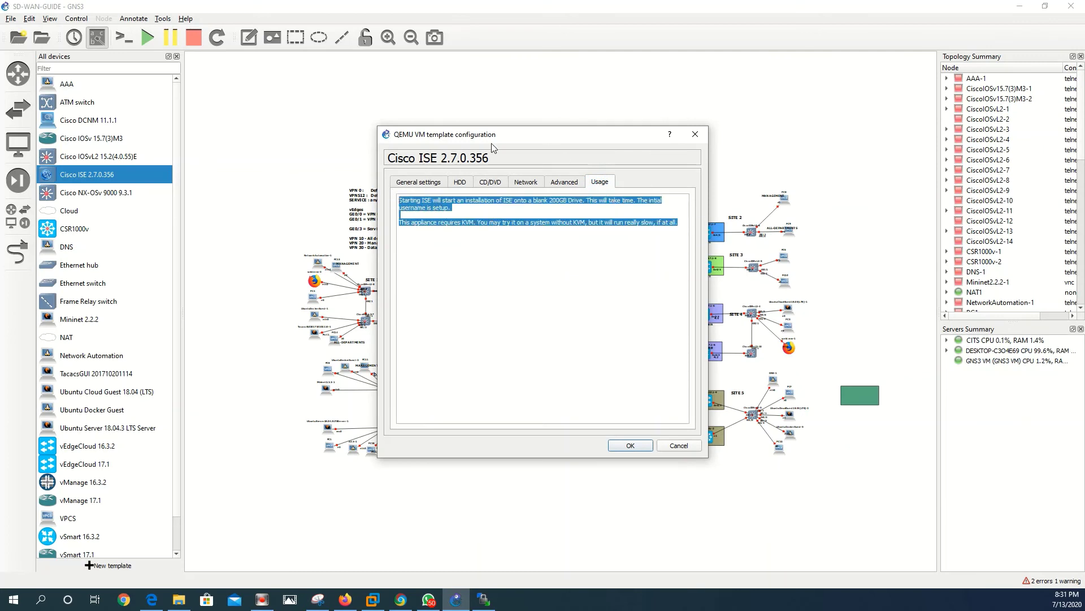
left_click(622, 239)
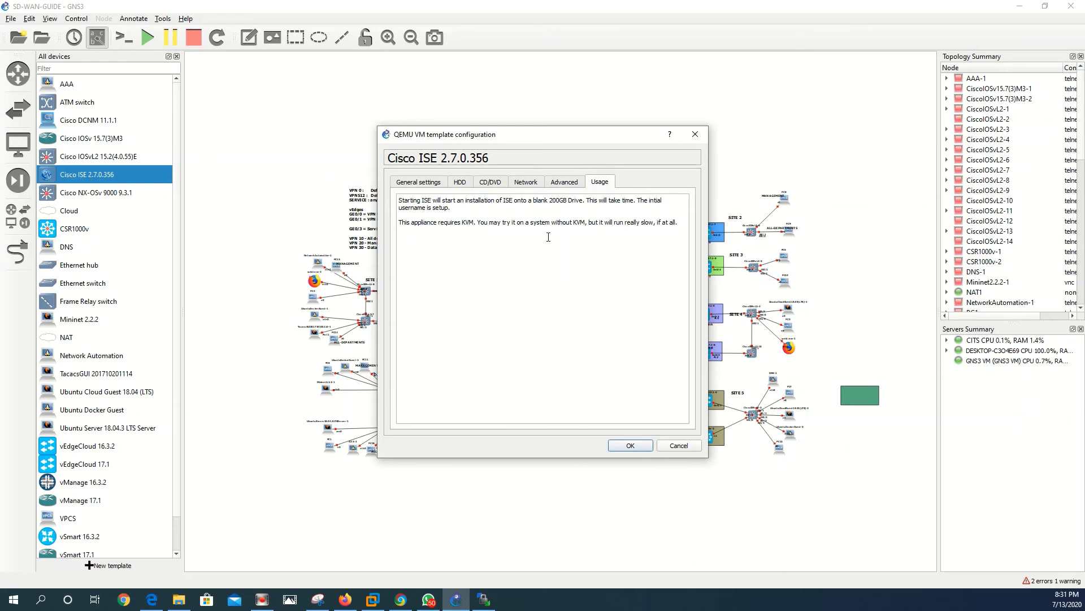
left_click(564, 183)
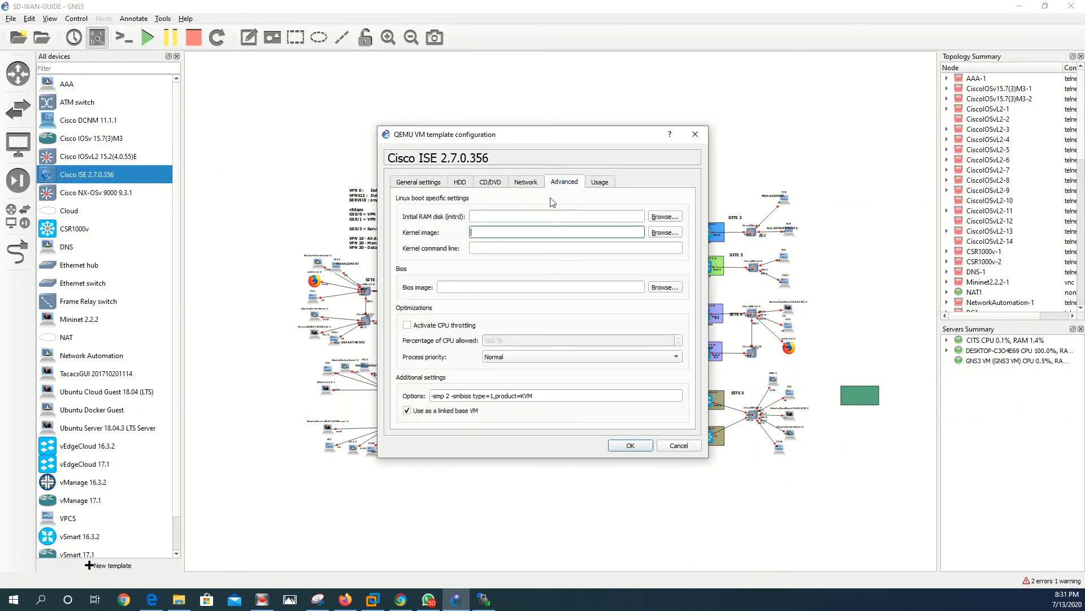
left_click(523, 184)
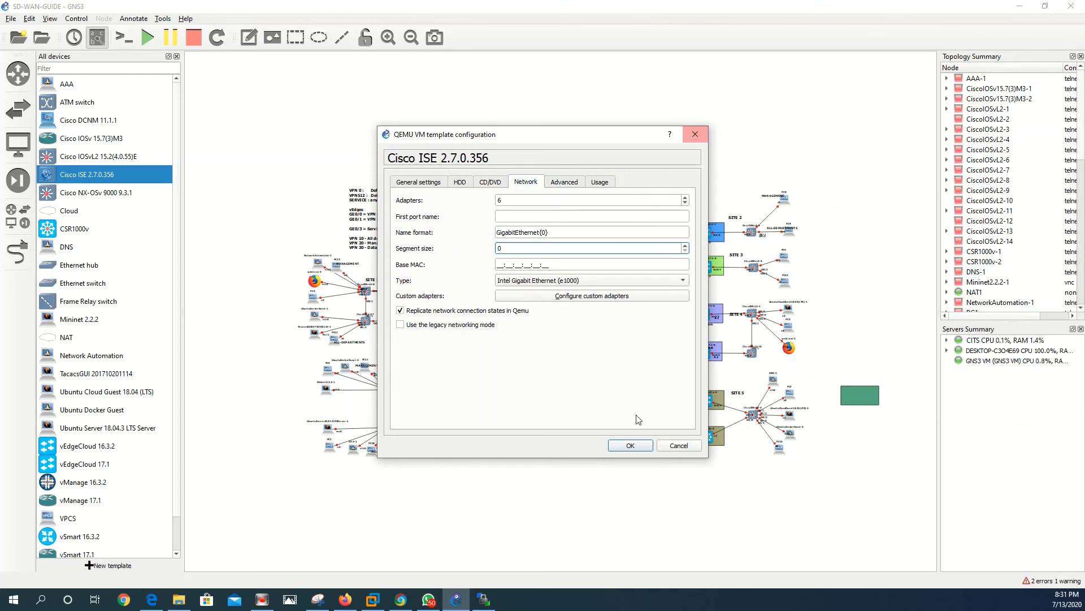
left_click(630, 446)
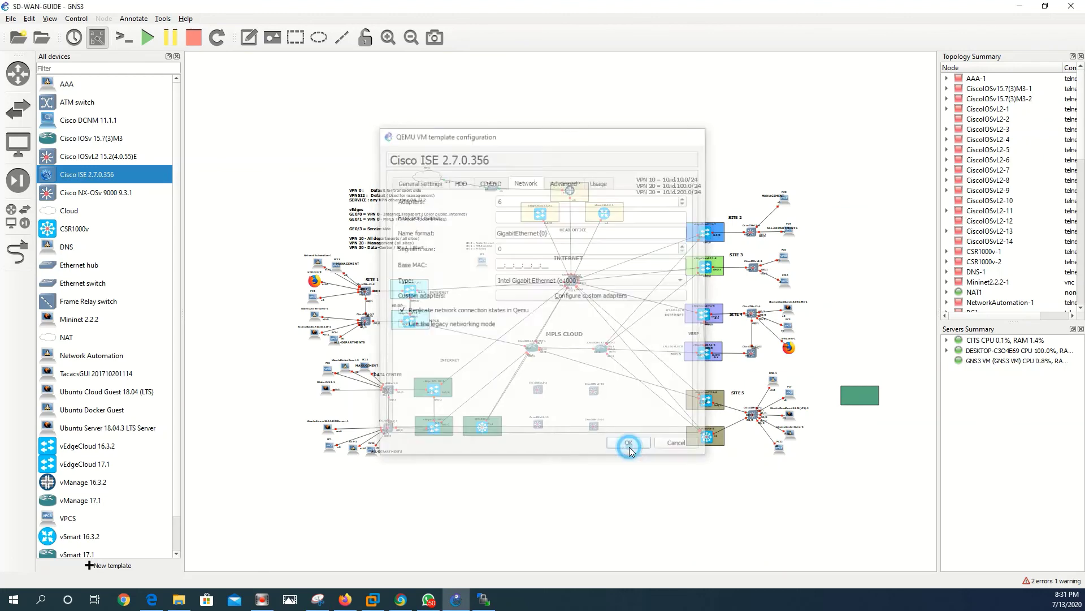